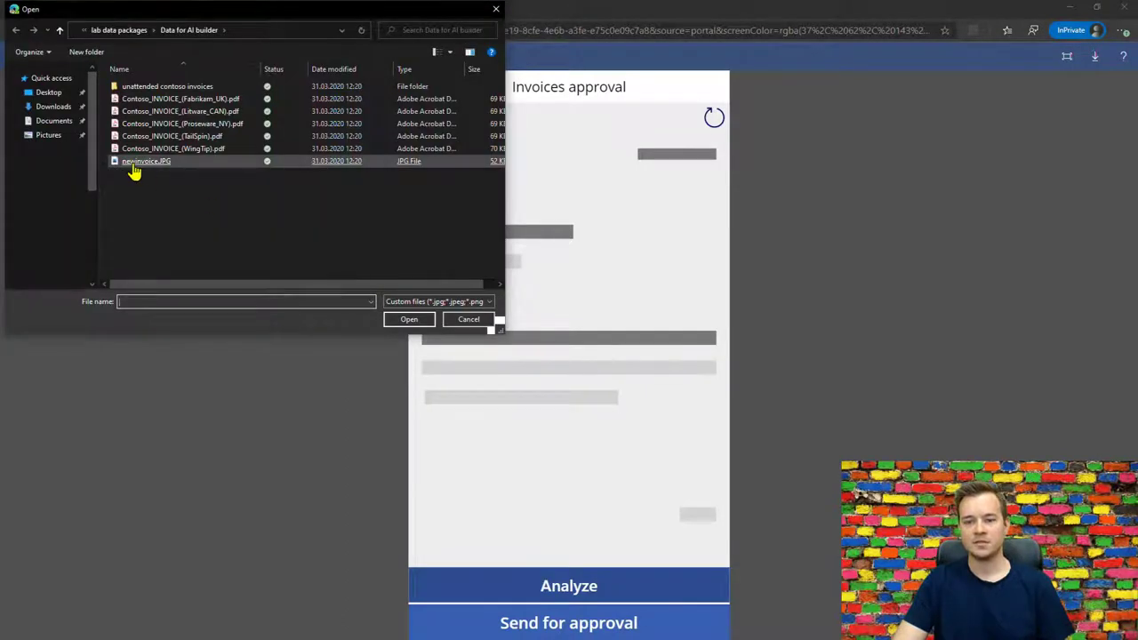
# - Upload the new invoice JPG, show its recognized fields, and send the invoice for approval
pyautogui.doubleClick(140, 165)
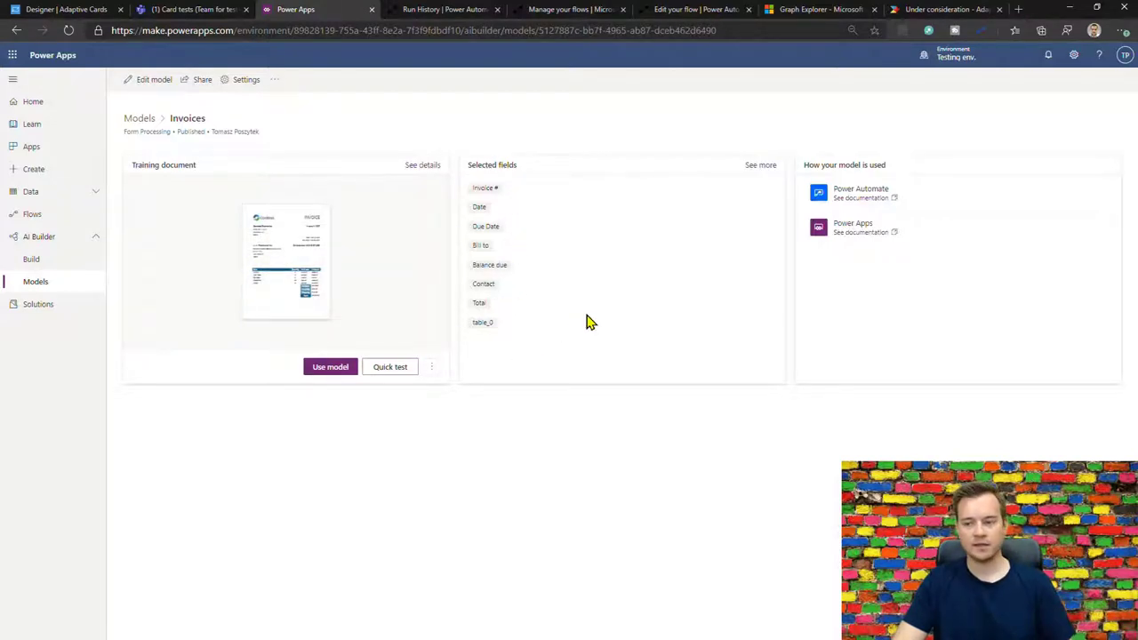
pyautogui.hotkey('alt', 'Tab')
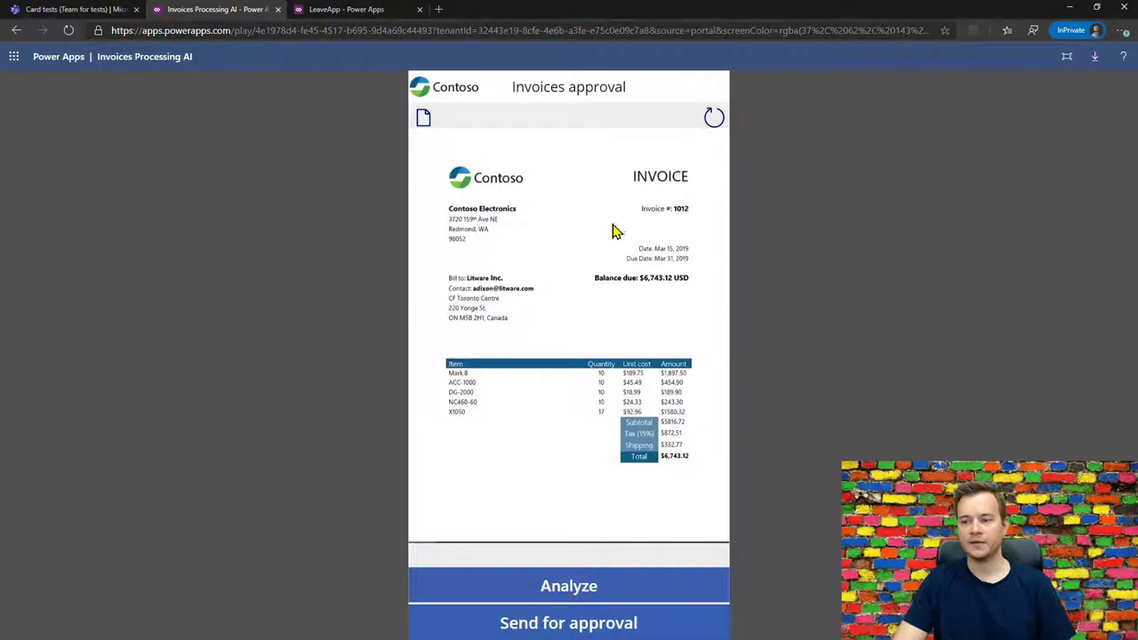
pyautogui.click(425, 118)
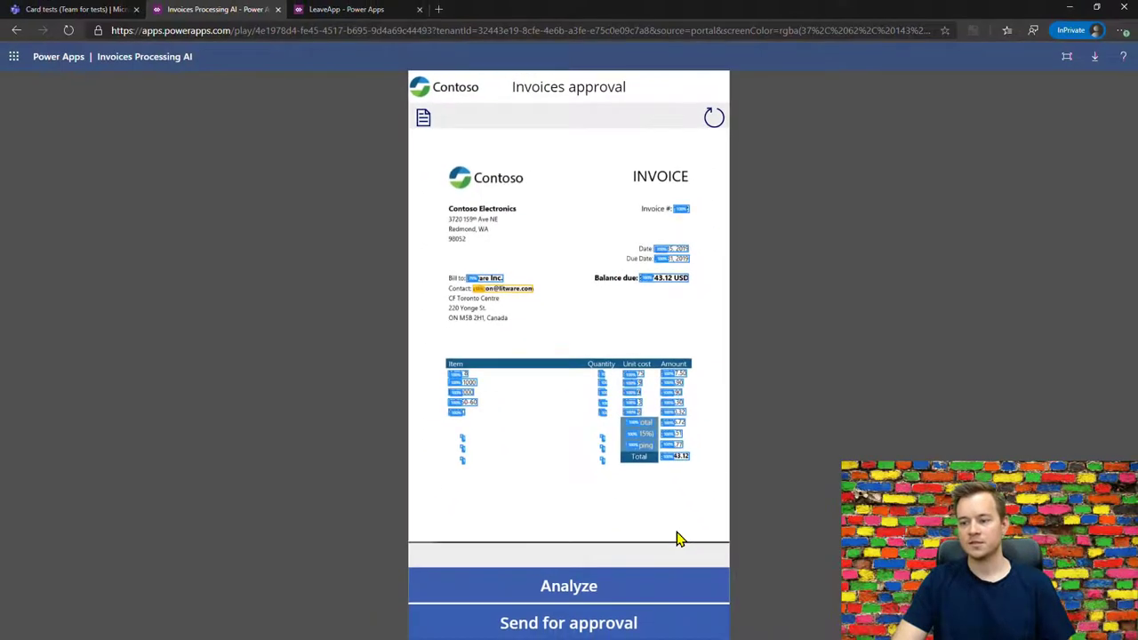
pyautogui.click(672, 602)
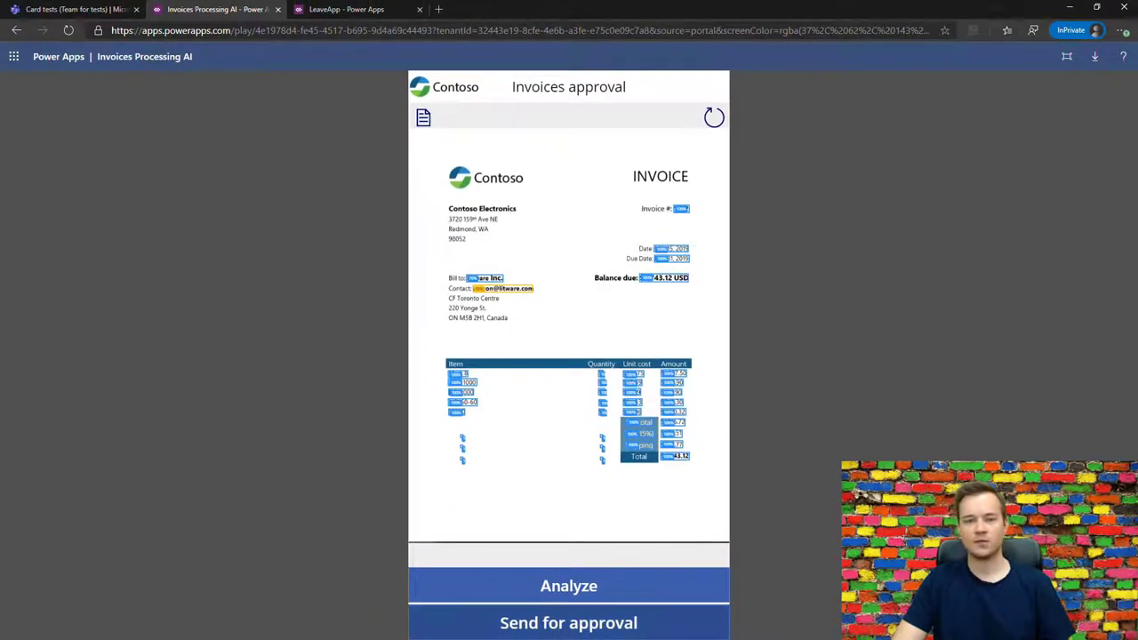
pyautogui.click(640, 627)
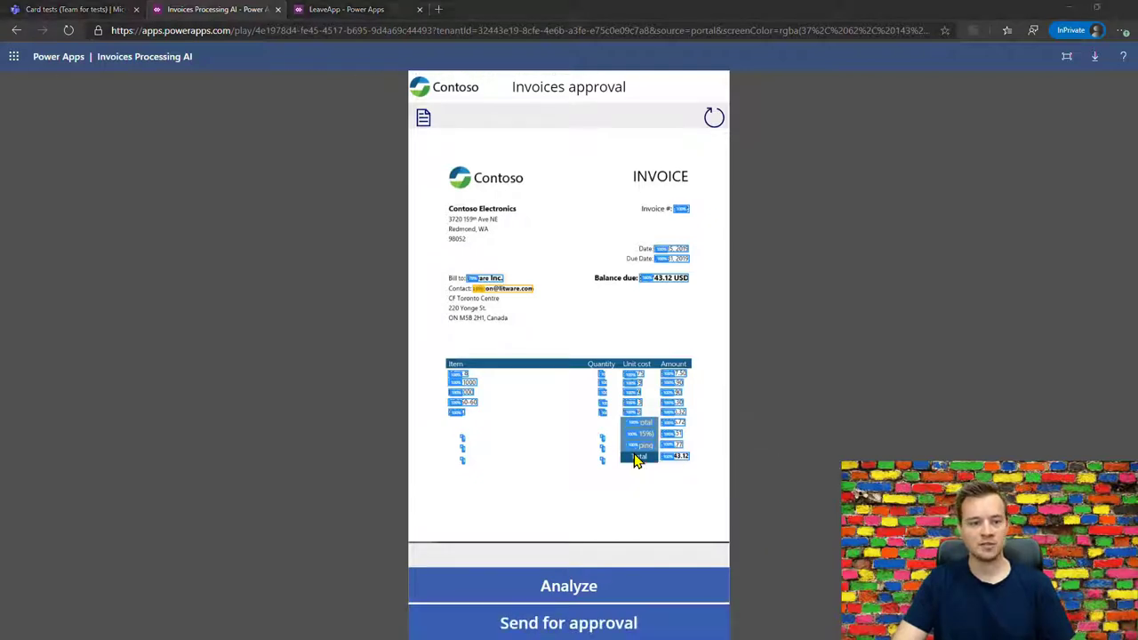
# - Switch to Microsoft Teams and review the invoice approval card's details, line items and total in the Card tests channel
pyautogui.hotkey('alt', 'Tab')
pyautogui.click(171, 10)
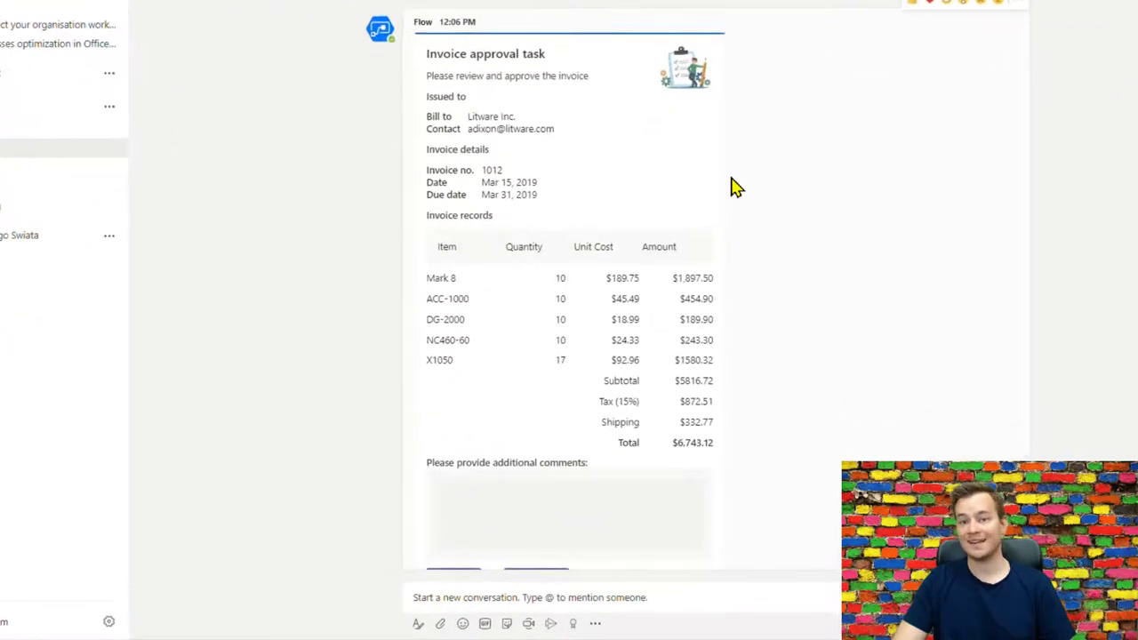
pyautogui.scroll(-2, 729, 267)
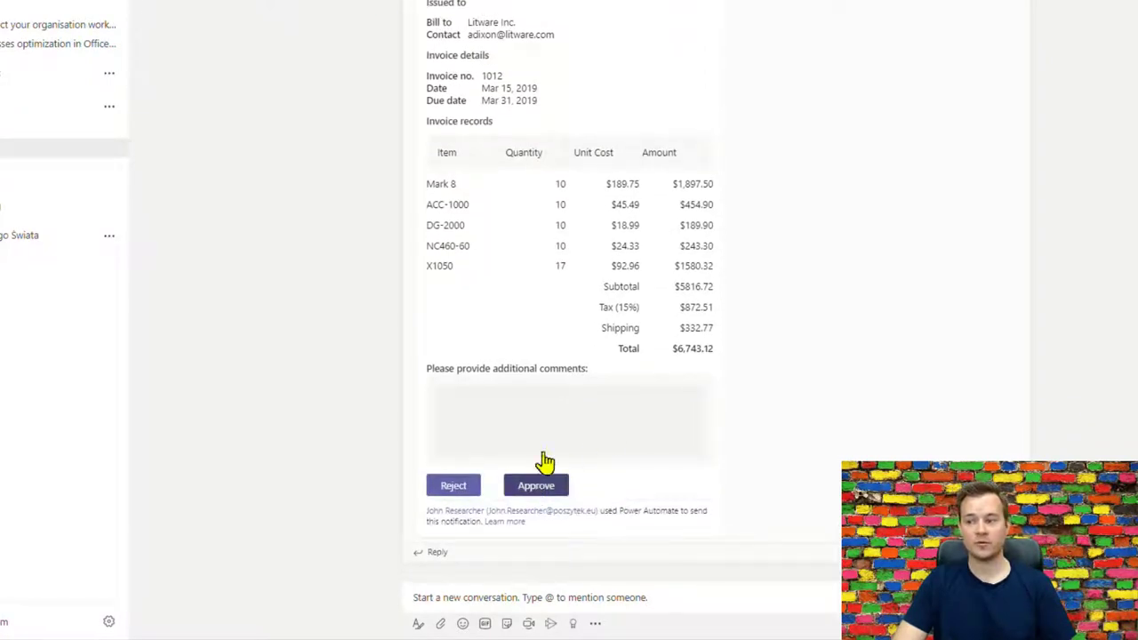
pyautogui.moveTo(425, 188); pyautogui.dragTo(668, 358)
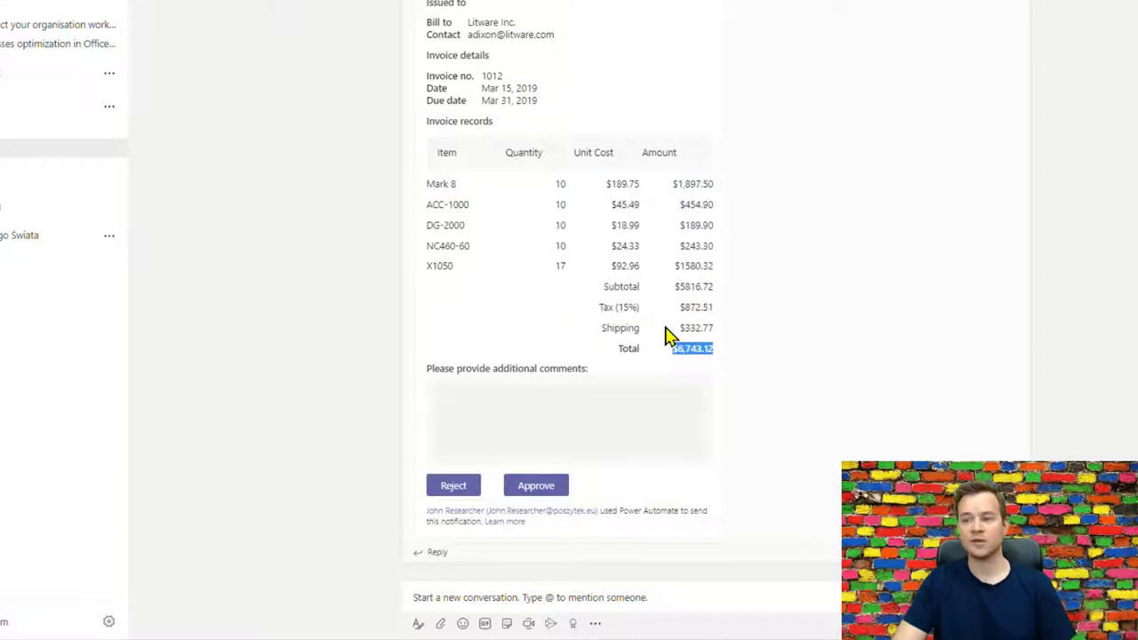
pyautogui.click(670, 288)
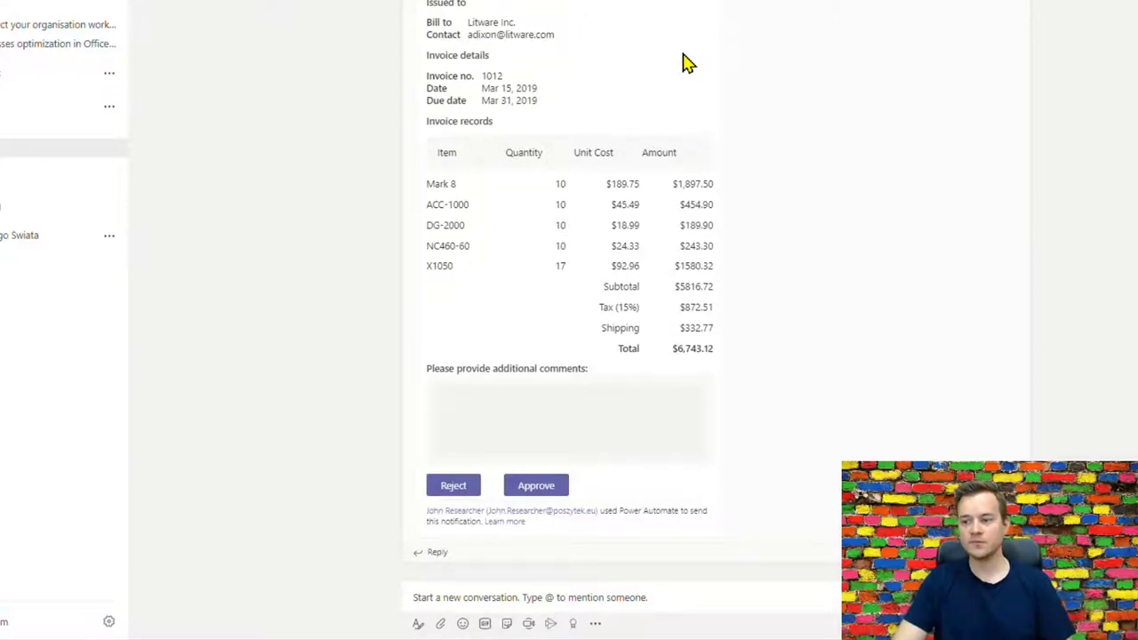
# - Approve the invoice from its card with the comment "Ok, all fine."
pyautogui.click(565, 400)
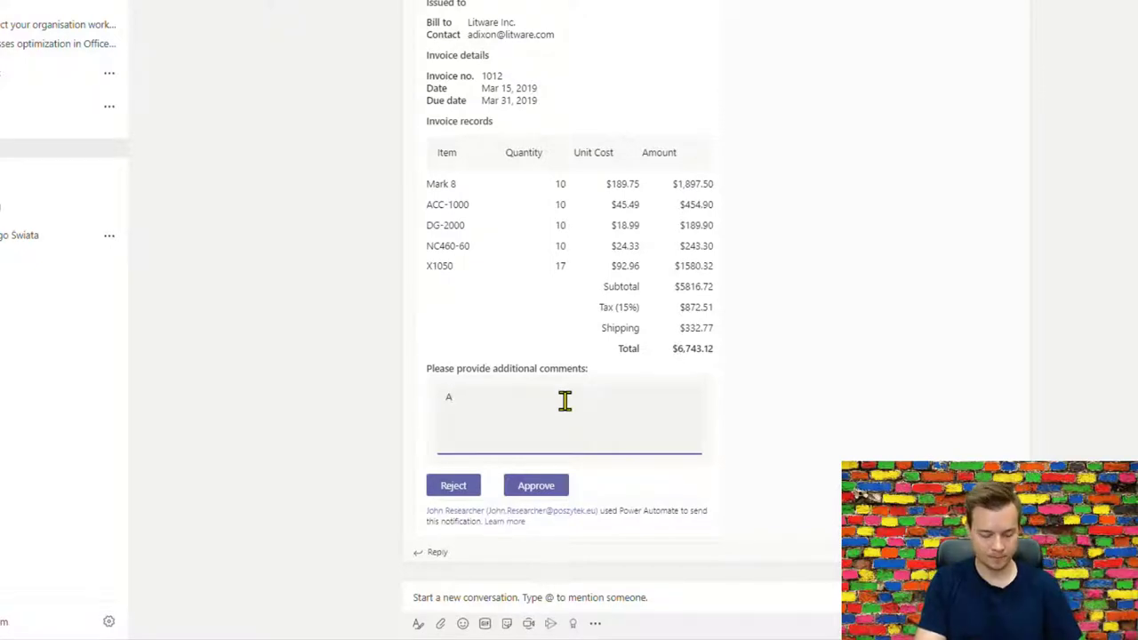
pyautogui.write('Ok, all fi')
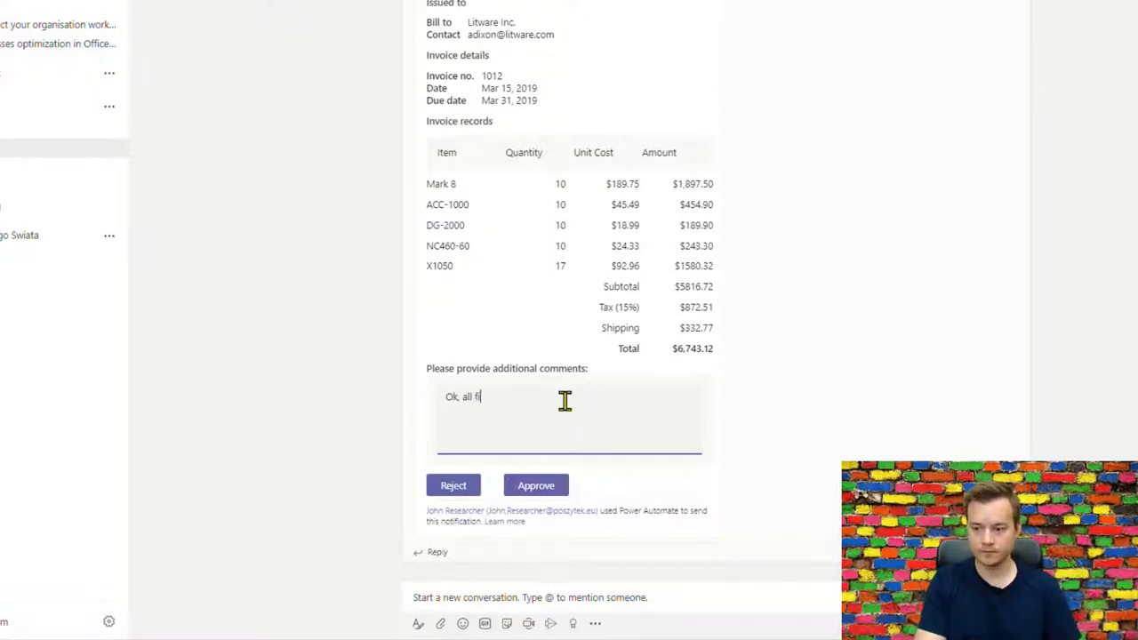
pyautogui.write('ne.')
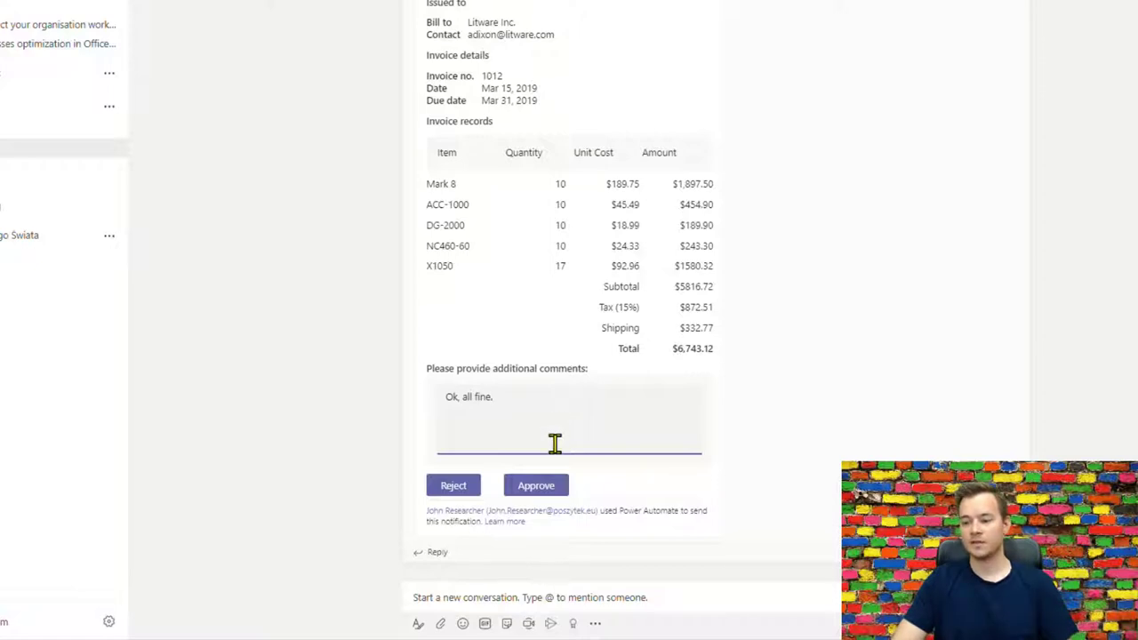
pyautogui.click(551, 491)
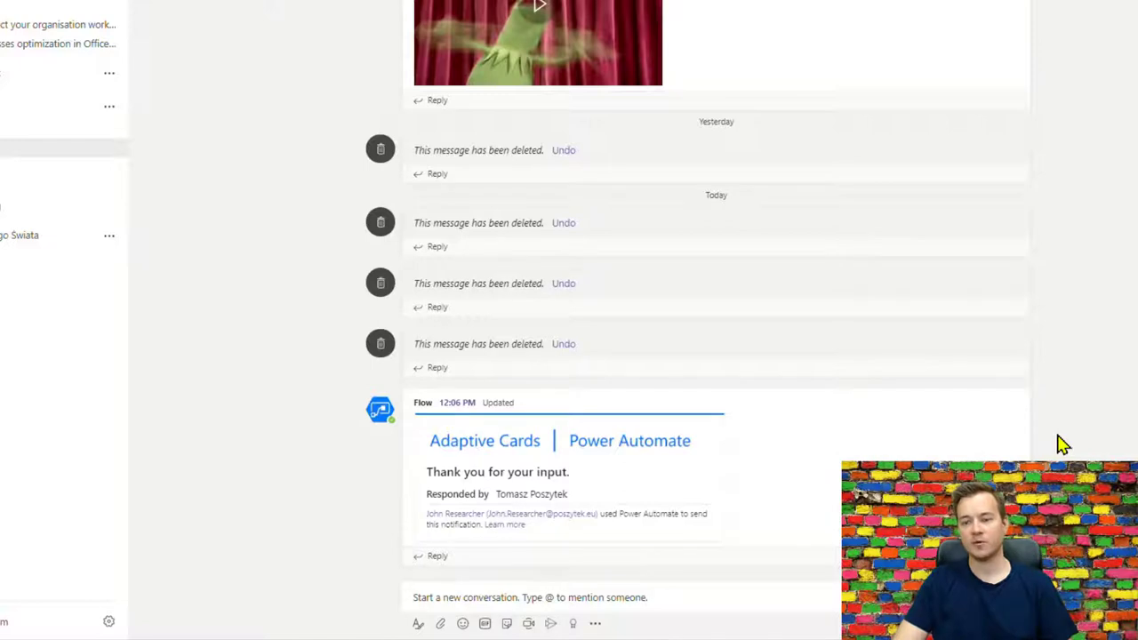
pyautogui.moveTo(432, 472); pyautogui.dragTo(577, 474)
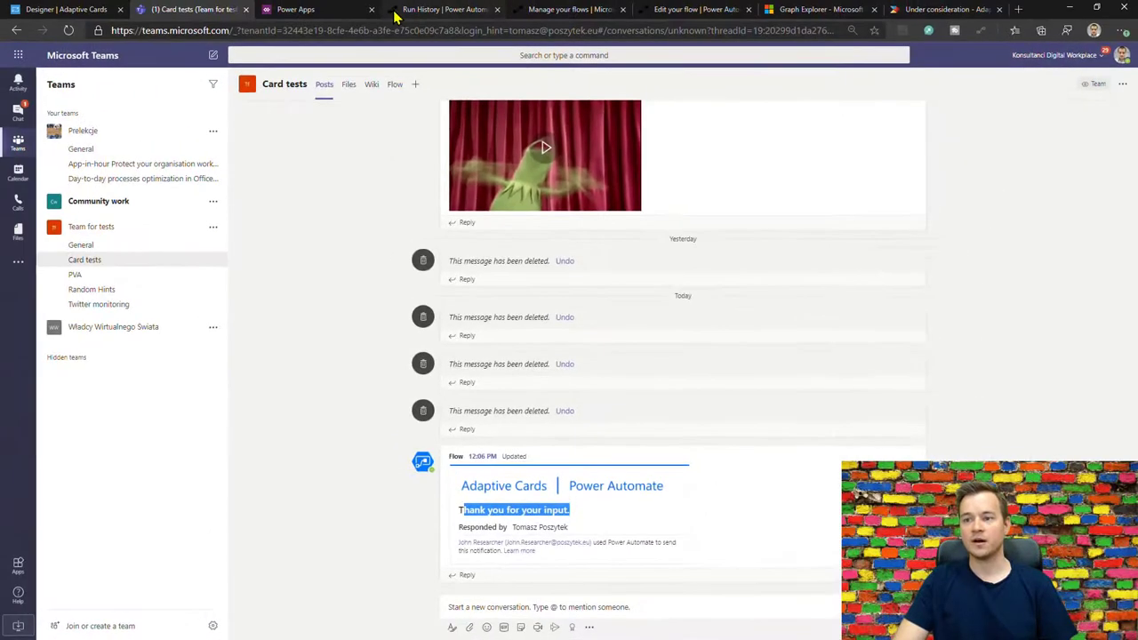
# - Switch to Power Automate and open the latest run of the "AdaptiveCards: Approve Invoice" flow
pyautogui.click(420, 11)
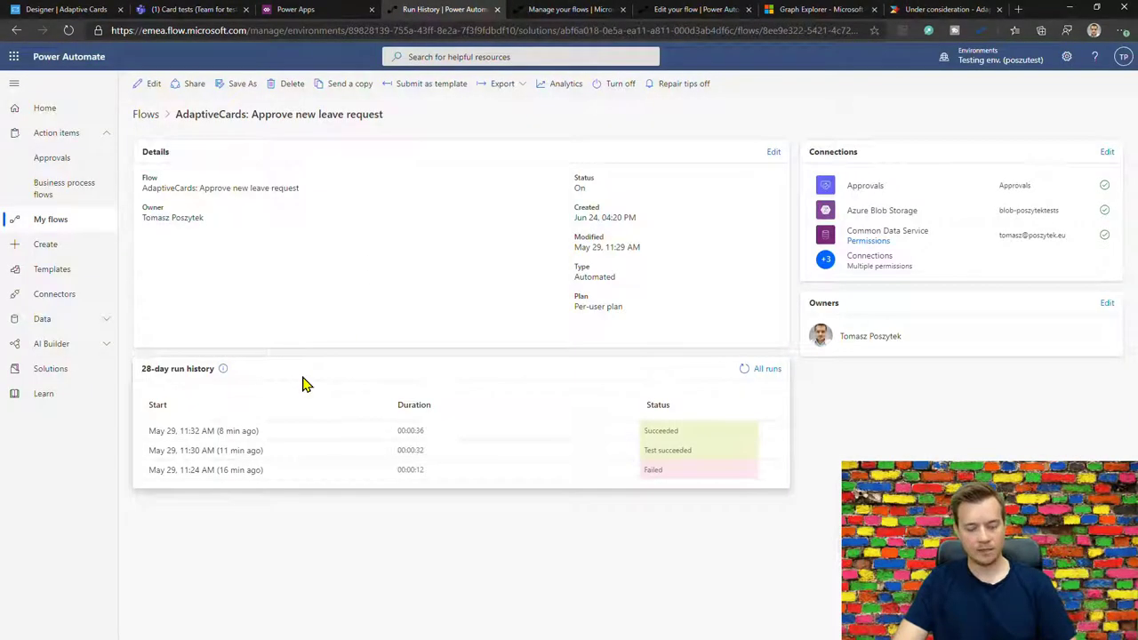
pyautogui.click(566, 9)
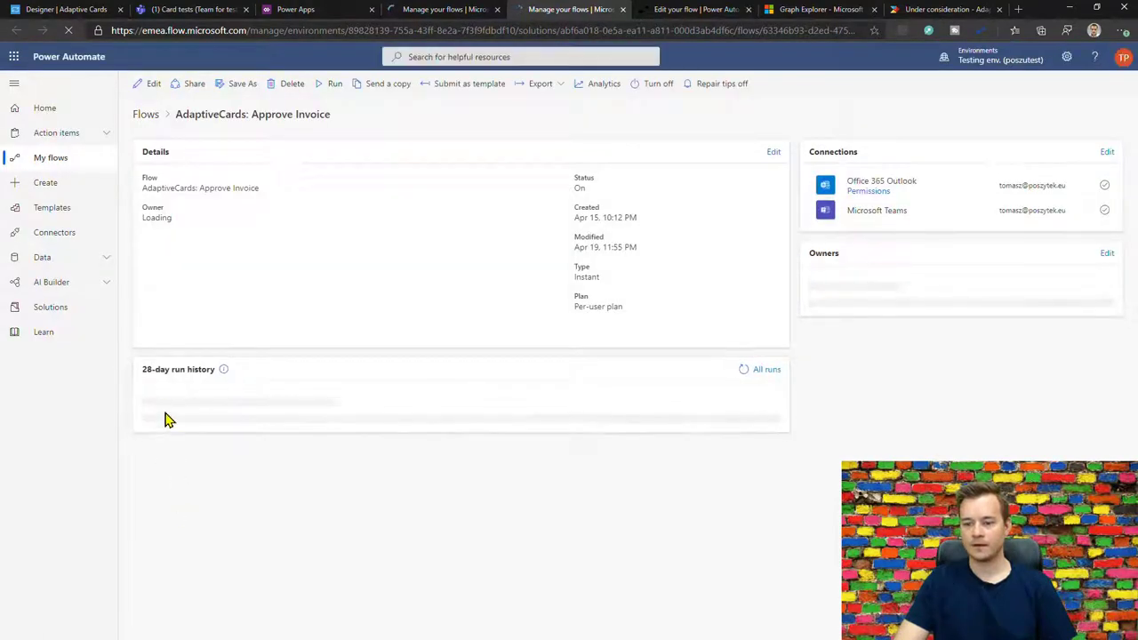
pyautogui.click(225, 433)
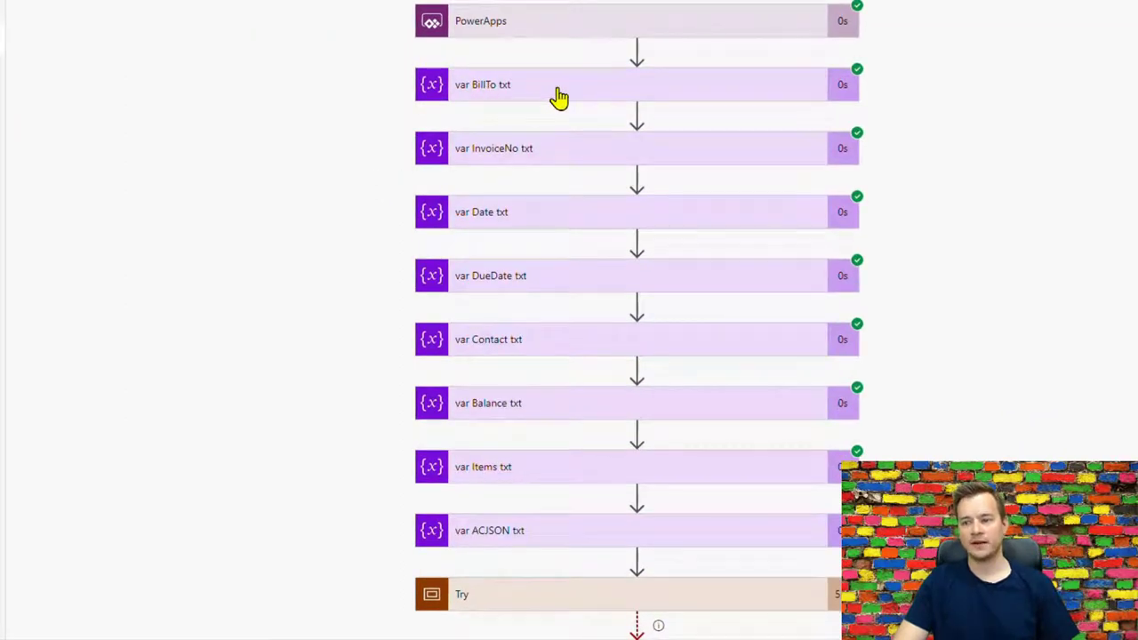
# - Inspect the BillTo, InvoiceNo and Items variables in the flow run and reach the actions in the Try scope
pyautogui.click(558, 96)
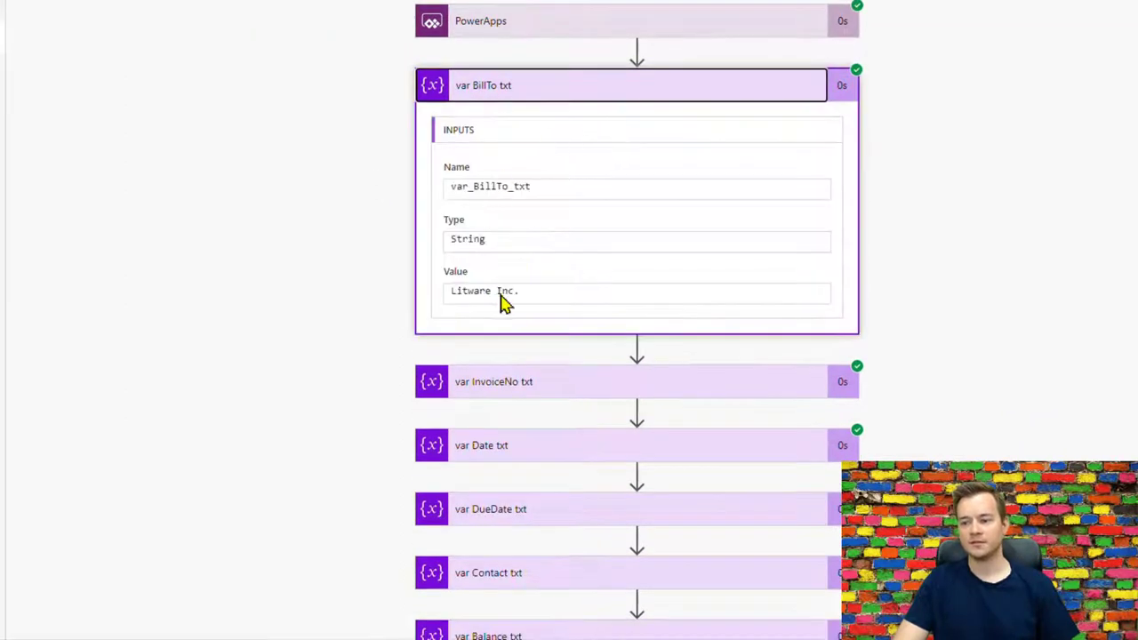
pyautogui.click(457, 382)
pyautogui.scroll(-5, 293, 340)
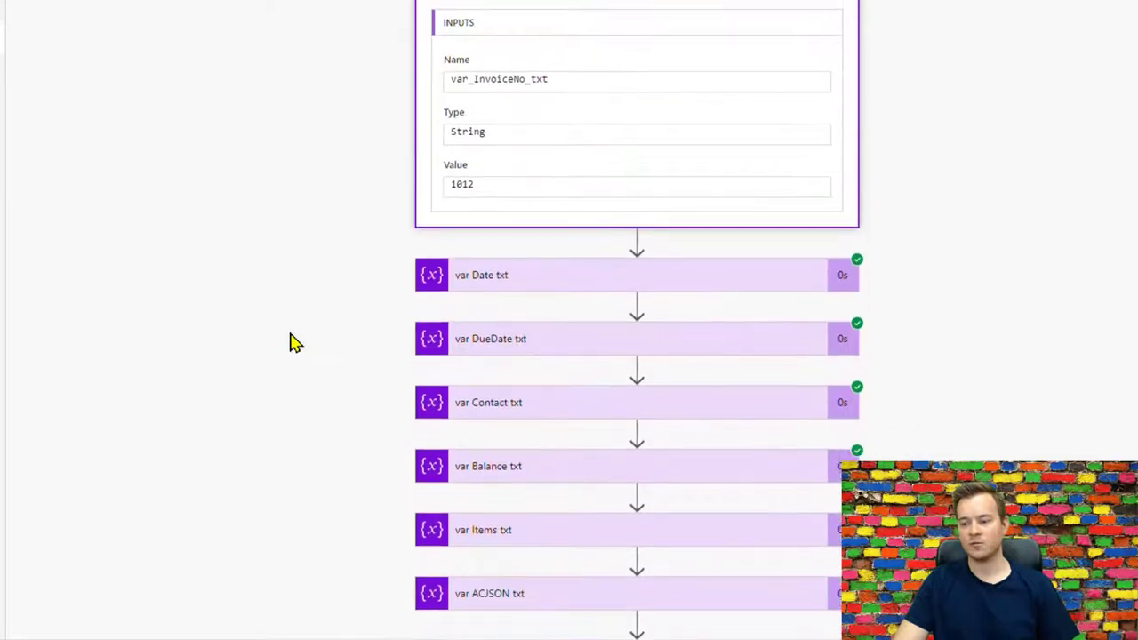
pyautogui.click(522, 523)
pyautogui.scroll(-5, 153, 407)
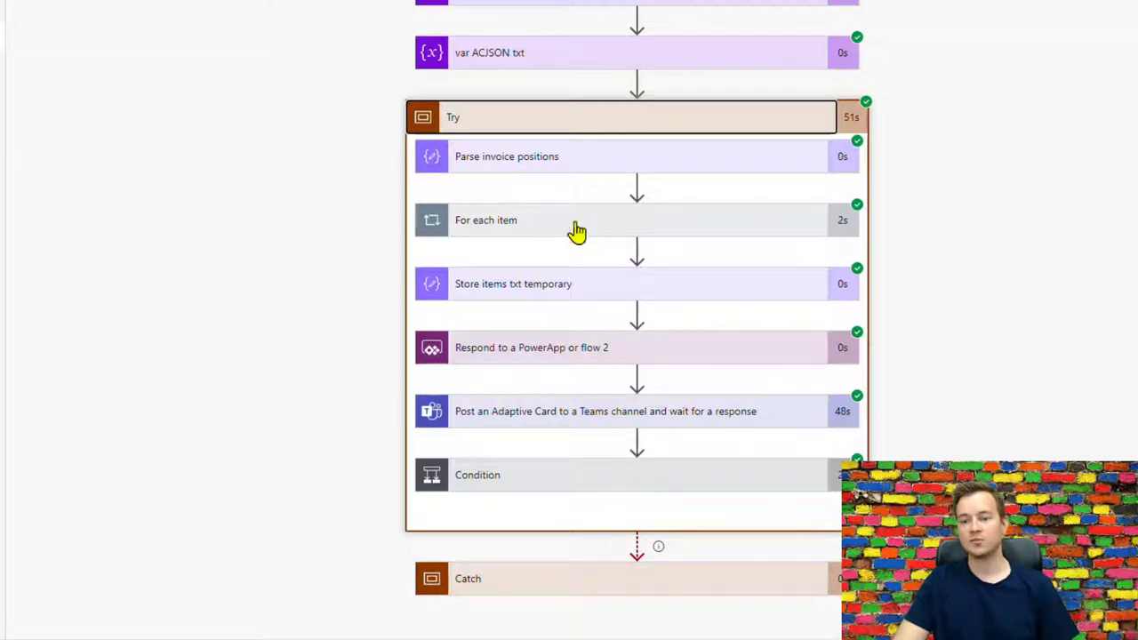
# - Inspect the outputs of the Teams Adaptive Card action and the following Condition in the flow run
pyautogui.click(554, 412)
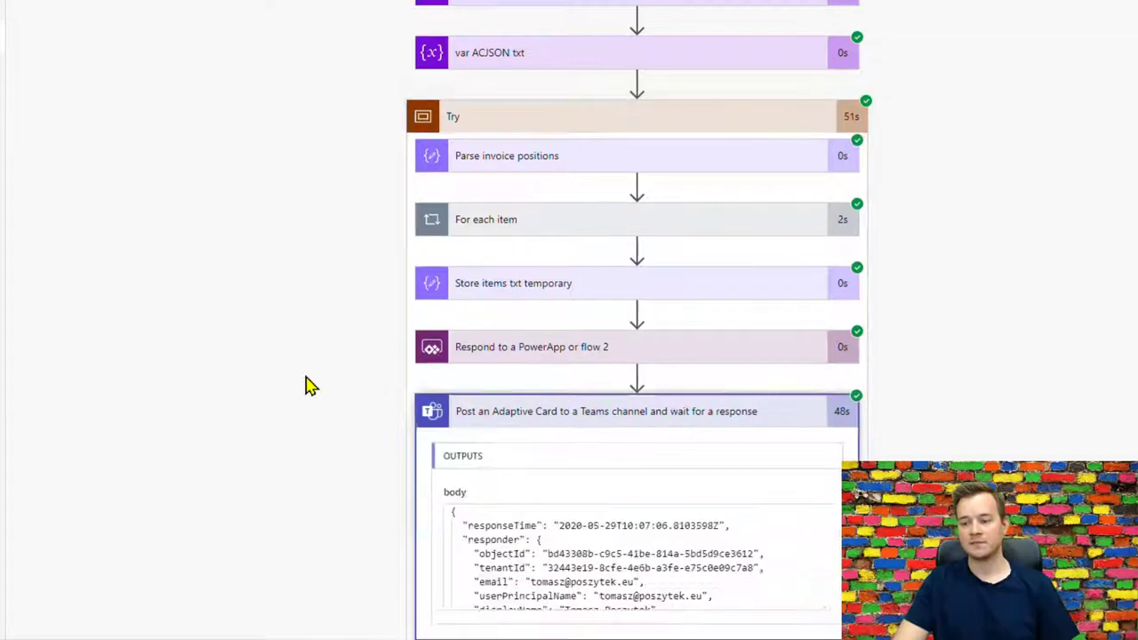
pyautogui.scroll(-3, 305, 386)
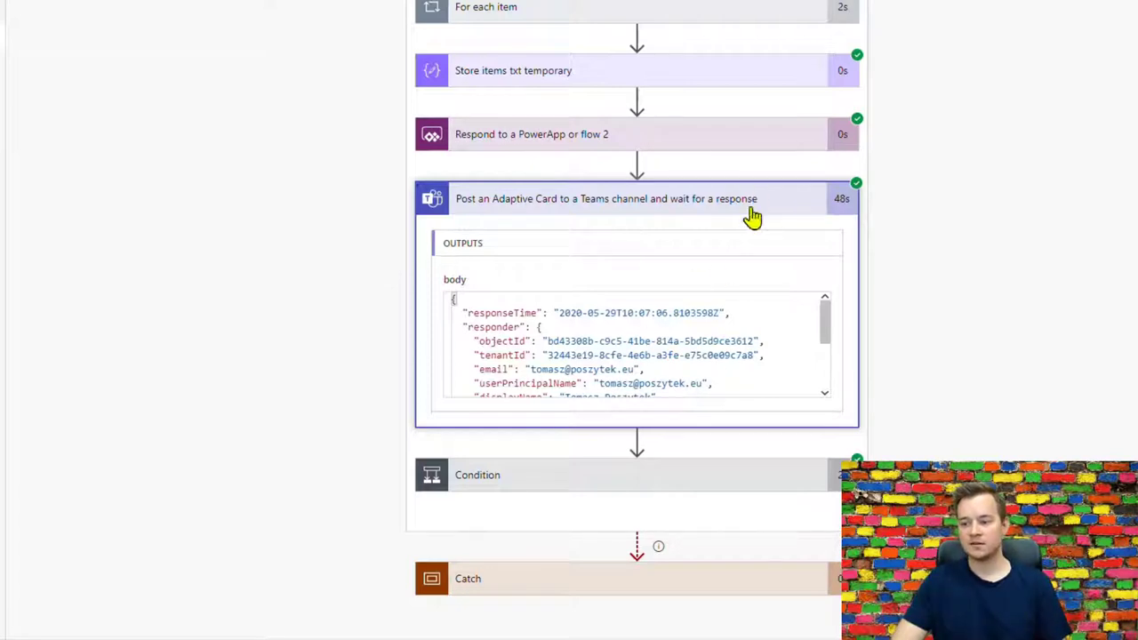
pyautogui.click(649, 486)
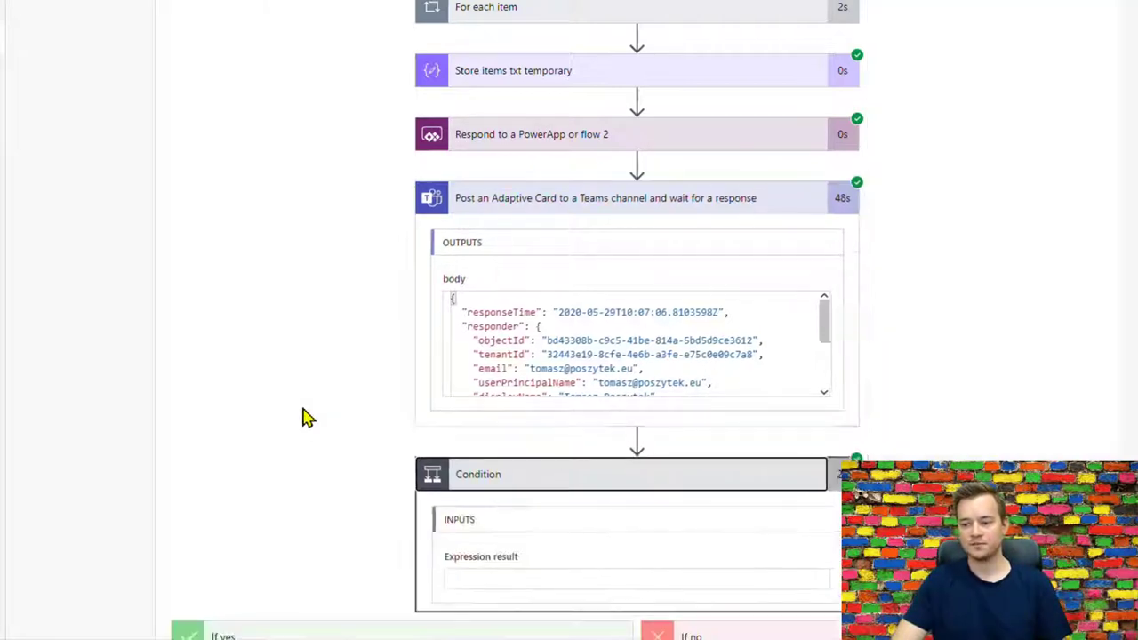
pyautogui.scroll(-3, 302, 414)
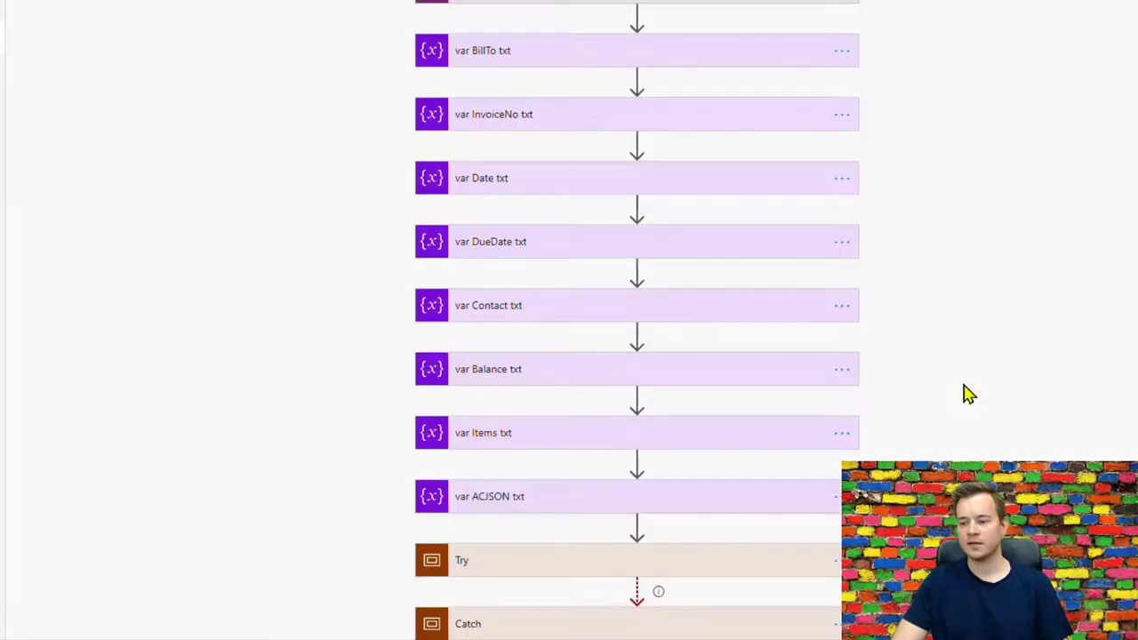
# - Examine the configuration of the Teams Adaptive Card action in the flow editor, including its update message
pyautogui.scroll(-1, 889, 404)
pyautogui.scroll(-3, 983, 419)
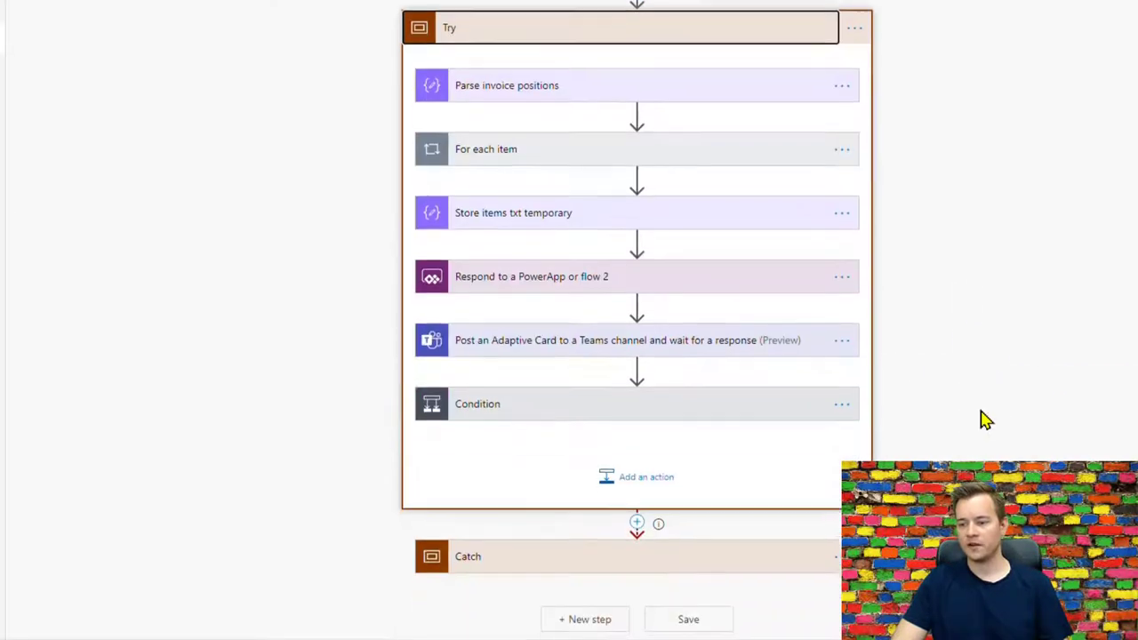
pyautogui.click(686, 350)
pyautogui.scroll(-2, 890, 391)
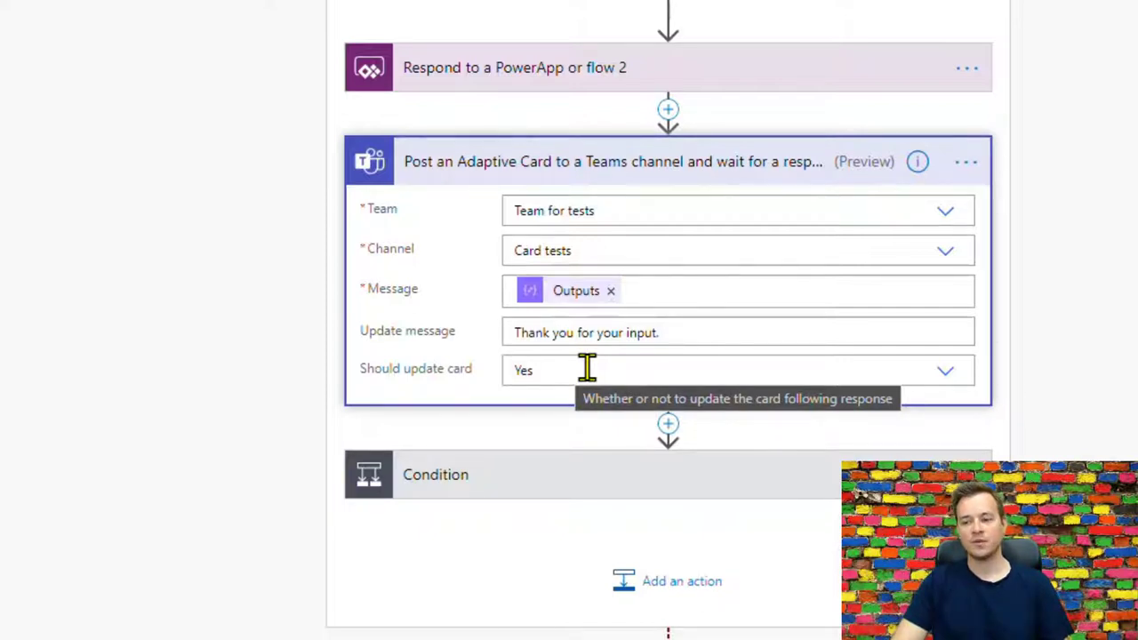
pyautogui.moveTo(691, 327); pyautogui.dragTo(471, 332)
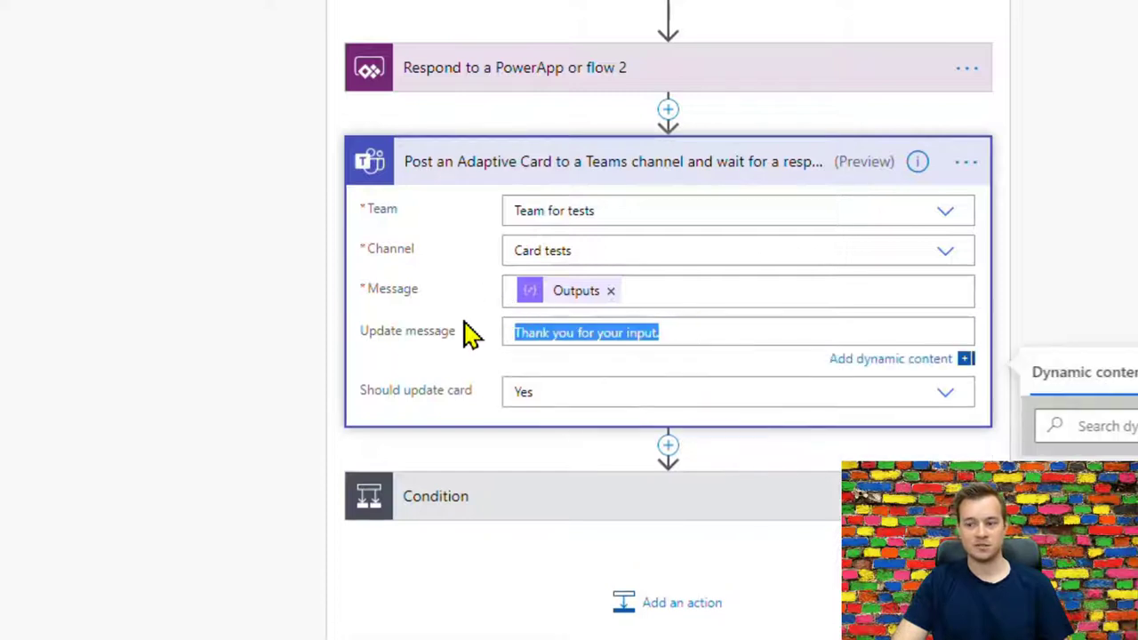
pyautogui.click(437, 338)
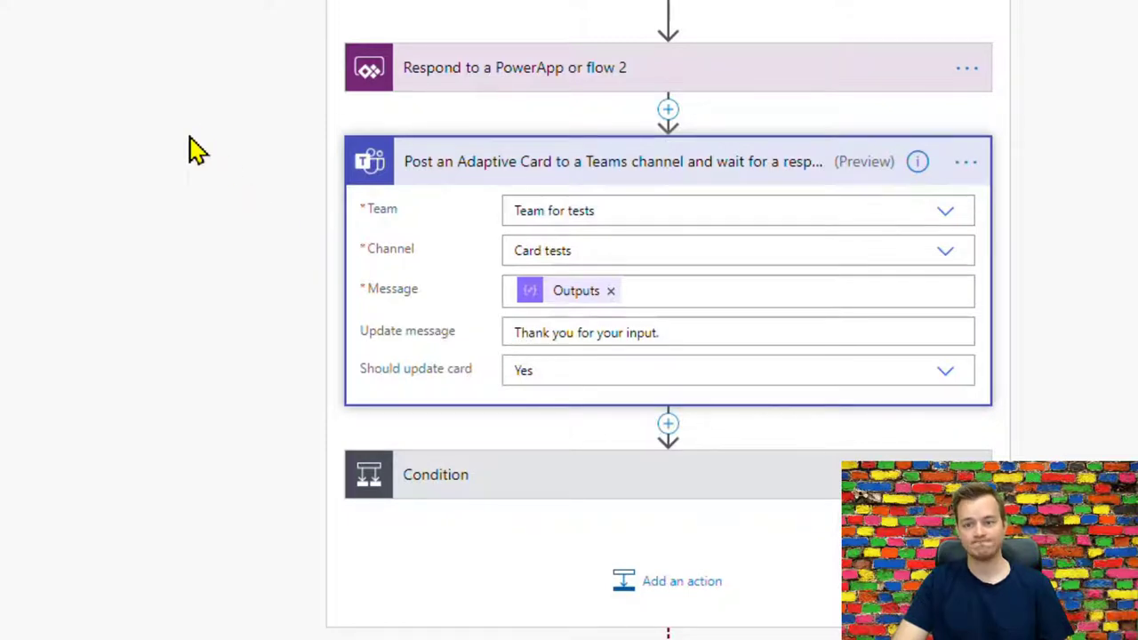
pyautogui.scroll(5, 198, 187)
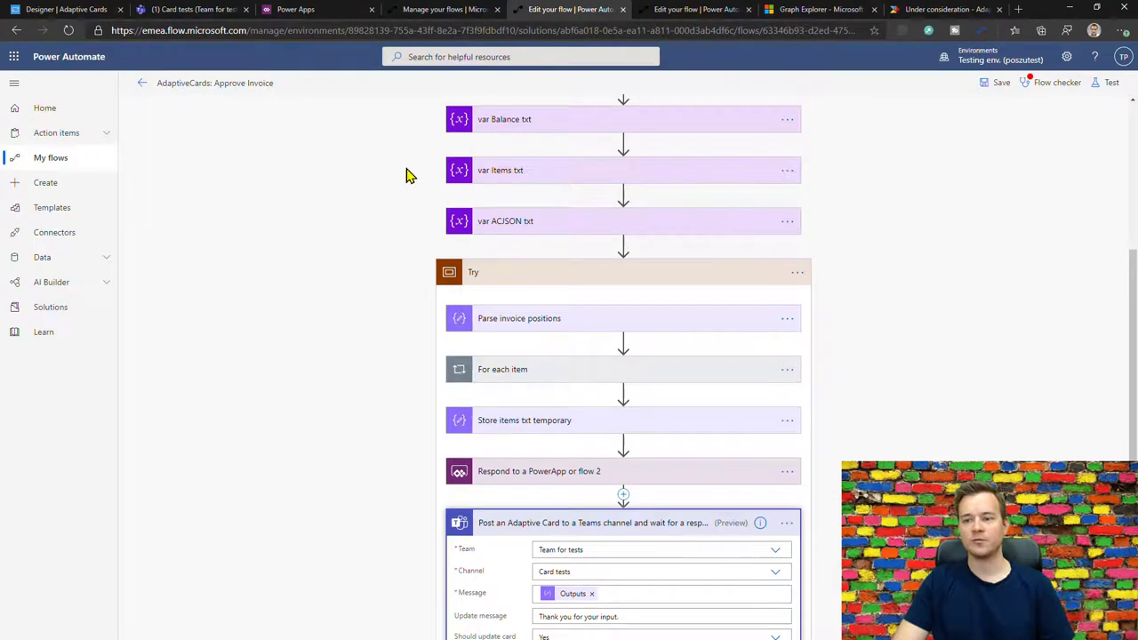
# - Switch to LeaveApp and start a new leave request
pyautogui.hotkey('alt', 'Tab')
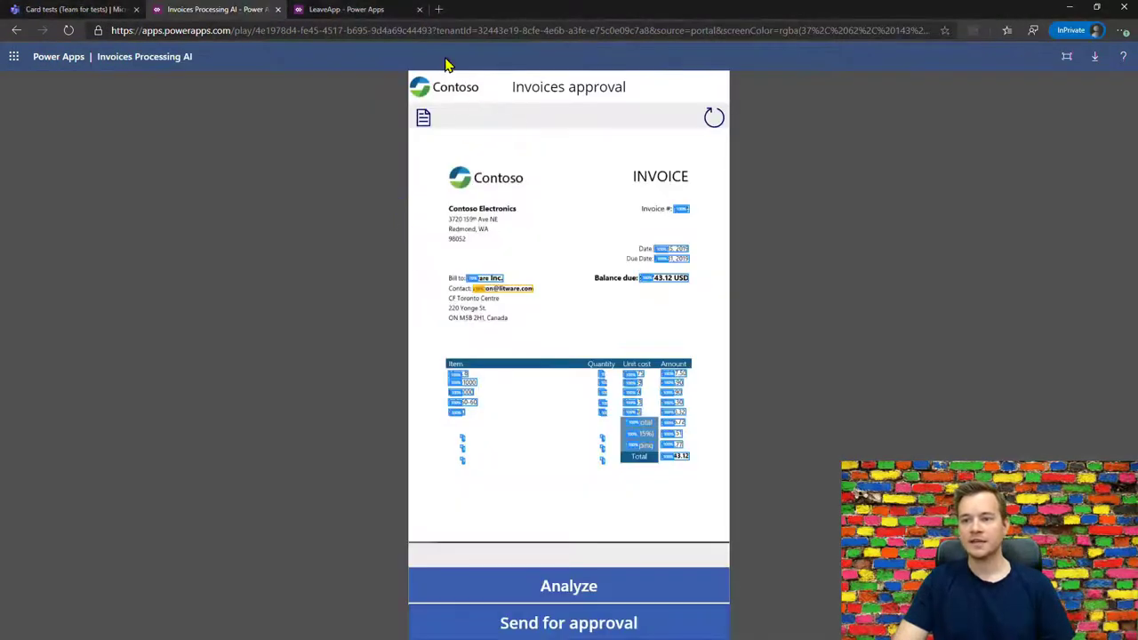
pyautogui.click(367, 10)
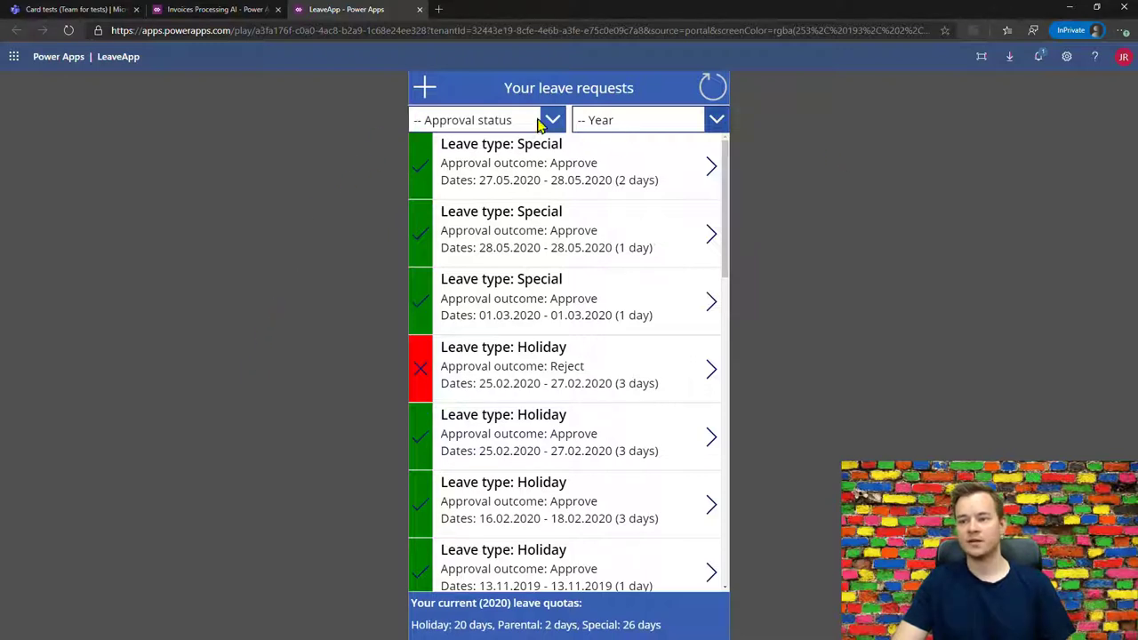
pyautogui.click(424, 88)
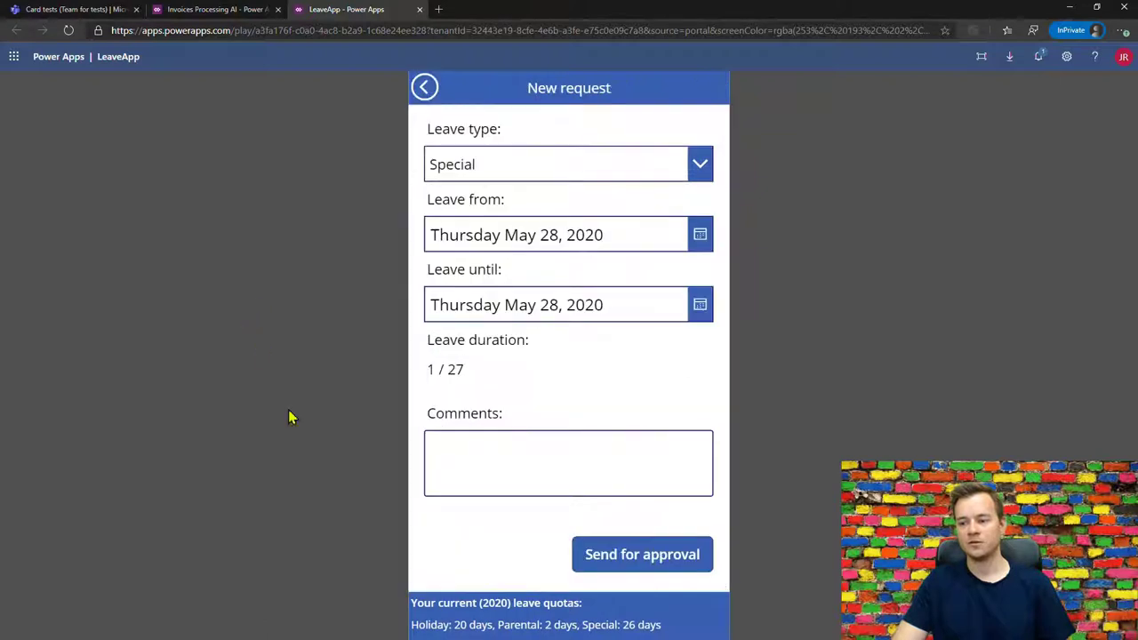
# - Set the leave request's start date to Friday May 29, 2020
pyautogui.click(702, 246)
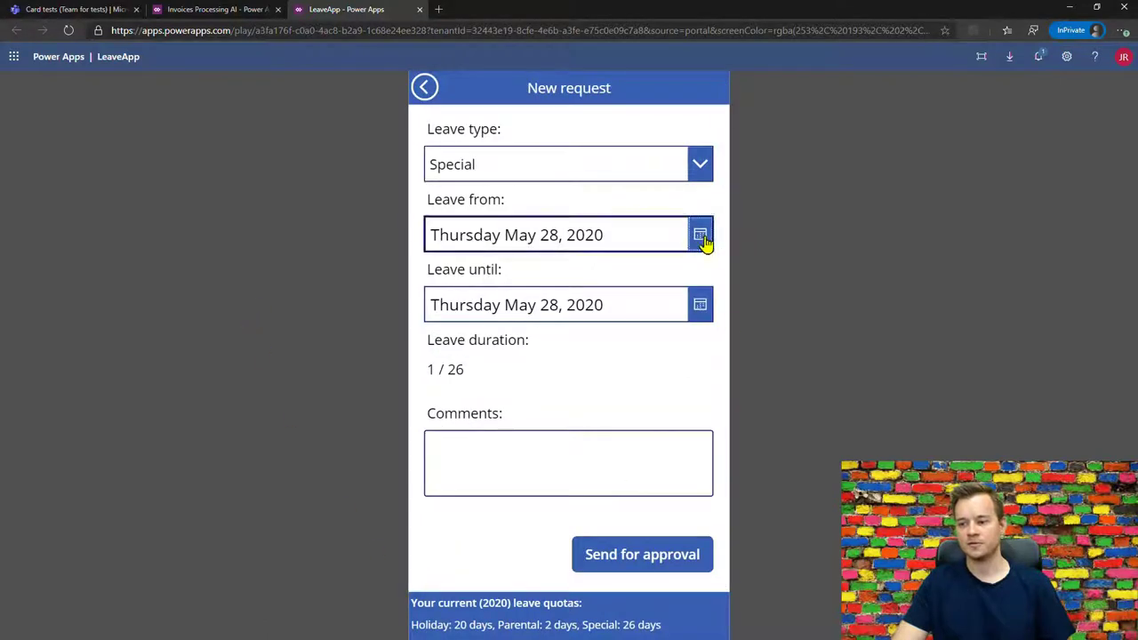
pyautogui.click(625, 514)
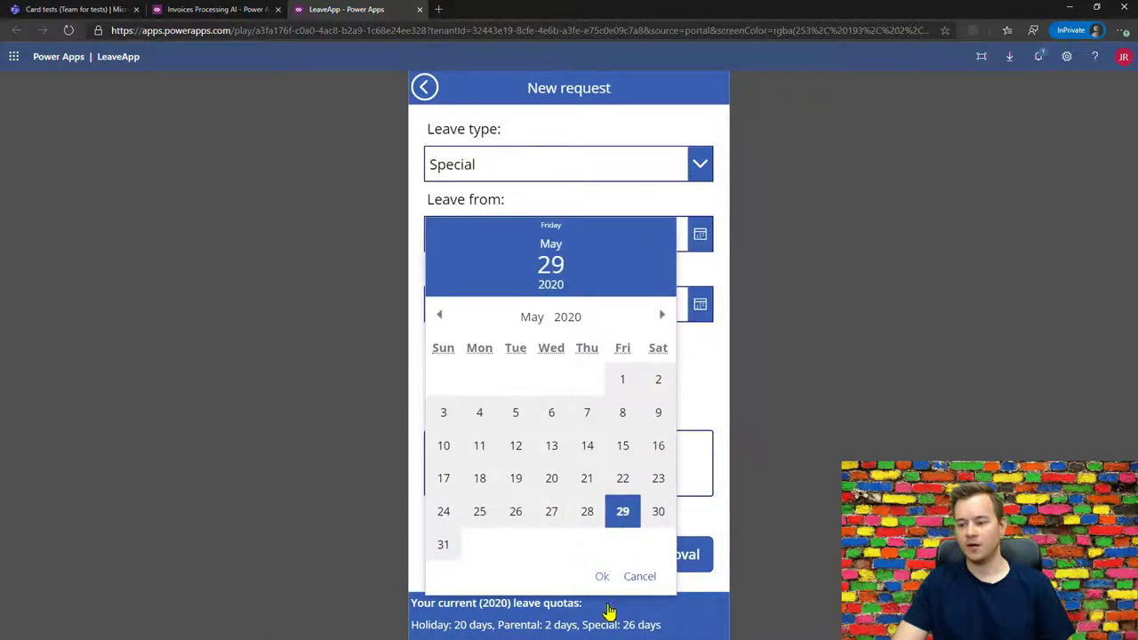
pyautogui.click(603, 577)
# - Set the leave request's end date to Friday May 29, 2020 and its leave type to Holiday
pyautogui.click(701, 306)
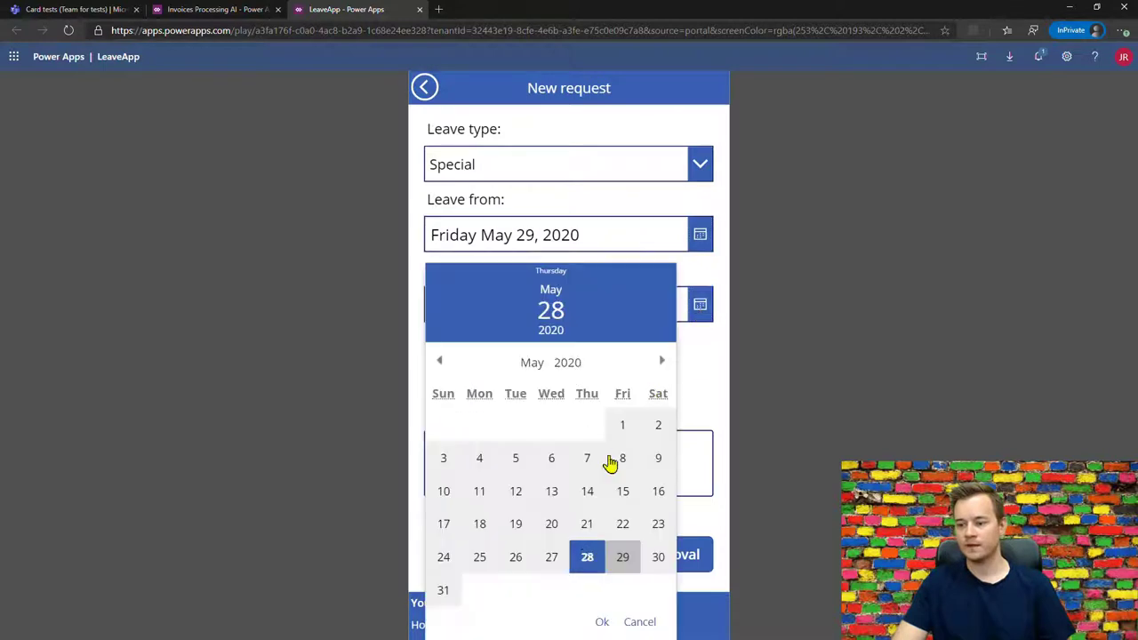
pyautogui.click(623, 557)
pyautogui.click(603, 626)
pyautogui.click(620, 176)
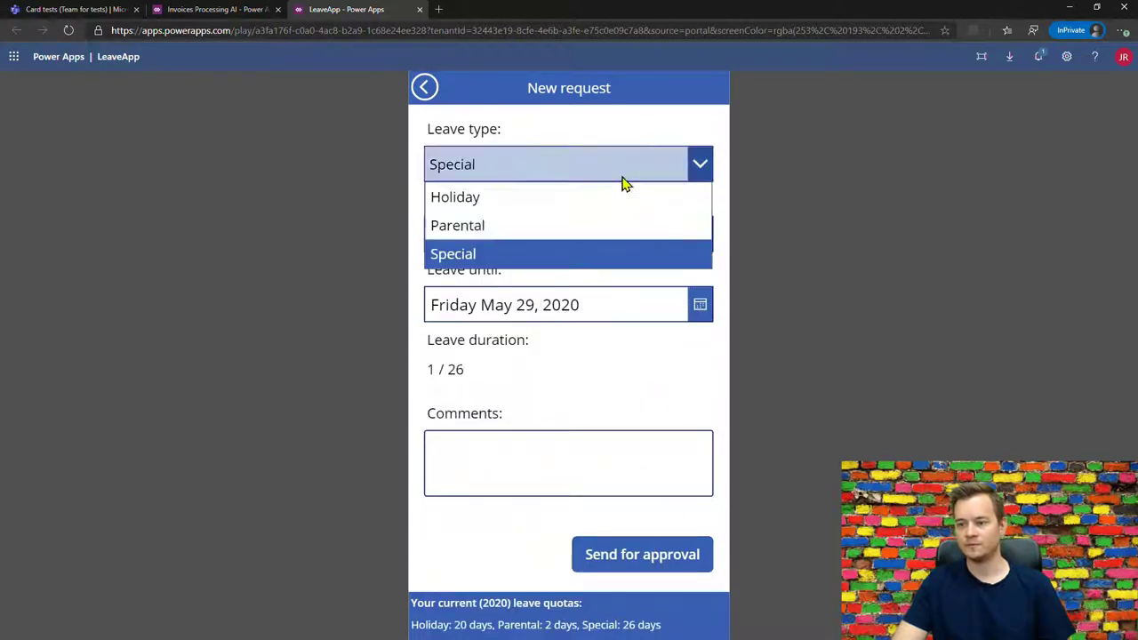
pyautogui.click(565, 195)
# - Add the comment "I just need a rest", send the leave request for approval and refresh the request list
pyautogui.click(487, 442)
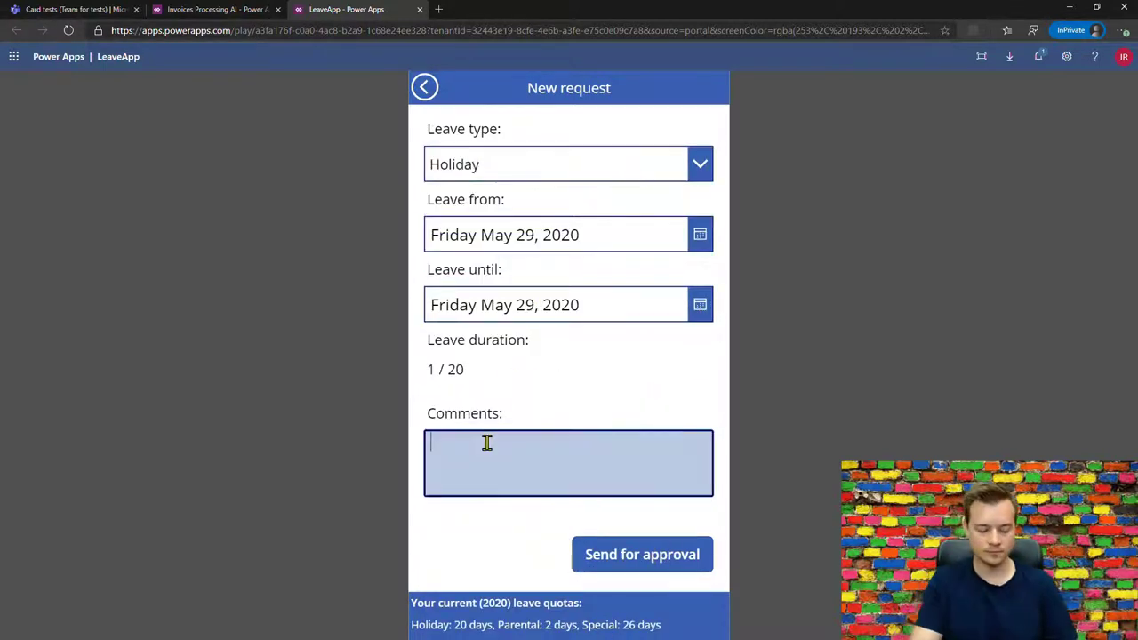
pyautogui.write('I just ne')
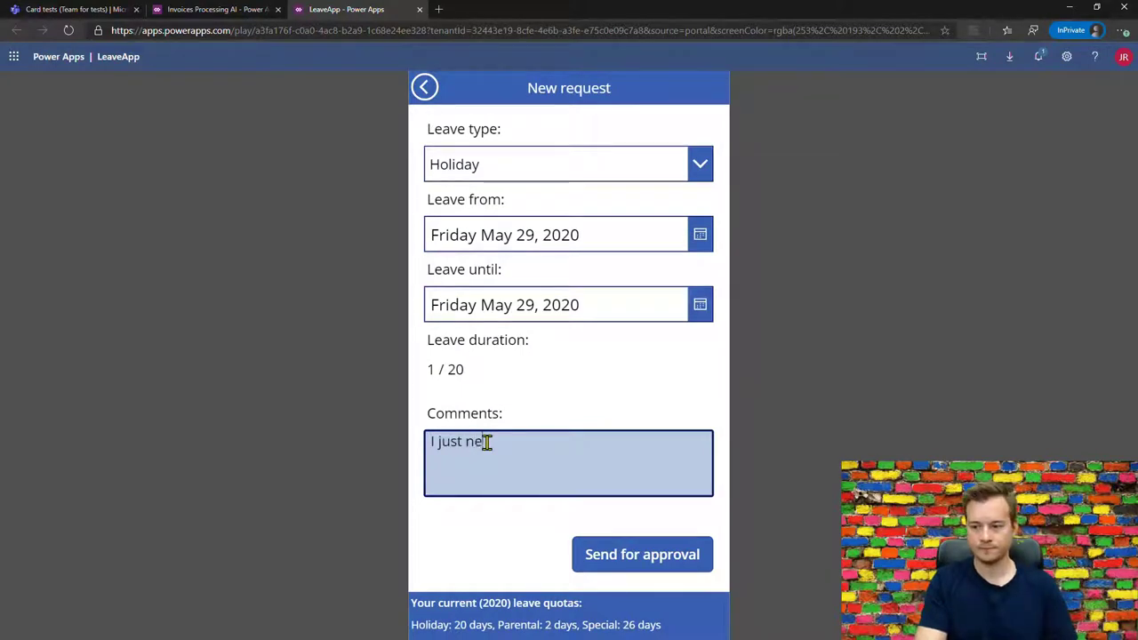
pyautogui.write('ed a rest')
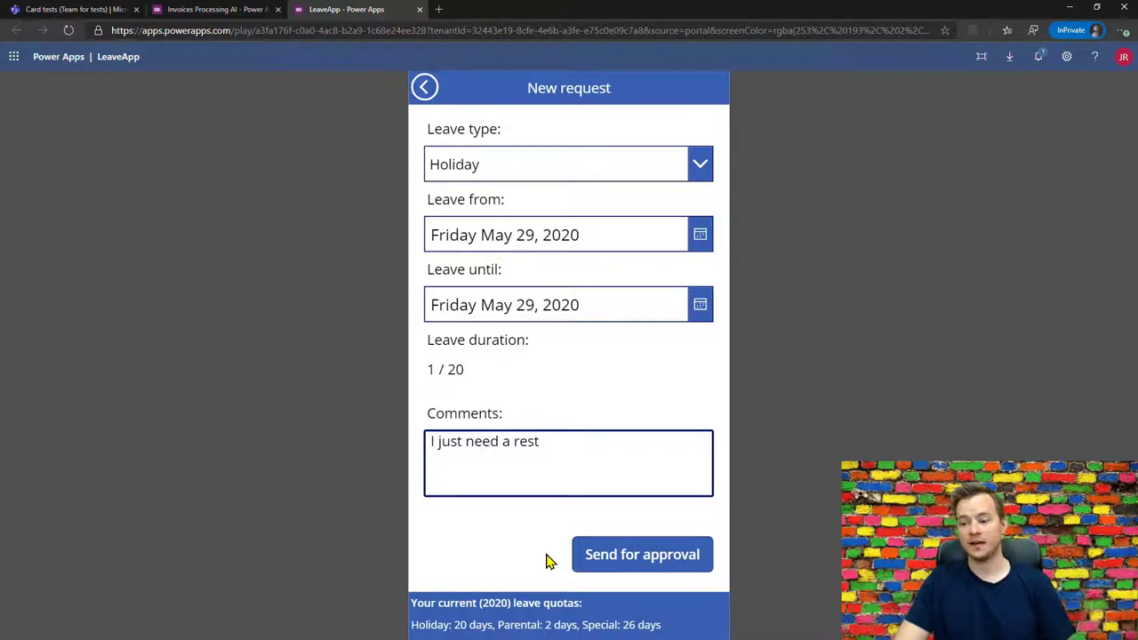
pyautogui.click(620, 561)
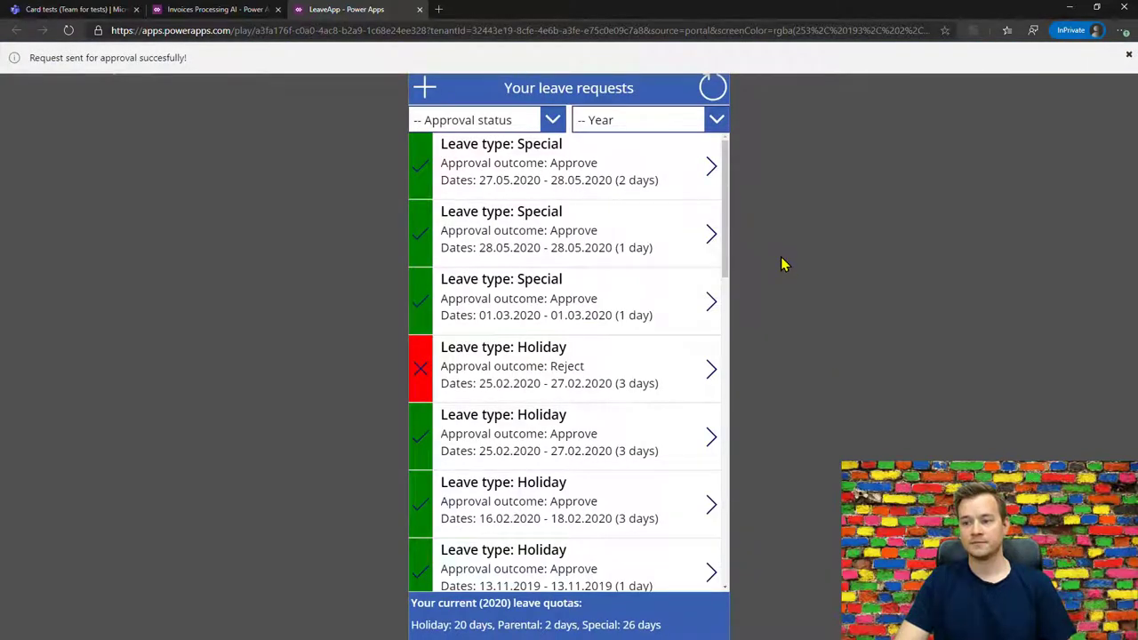
pyautogui.click(705, 89)
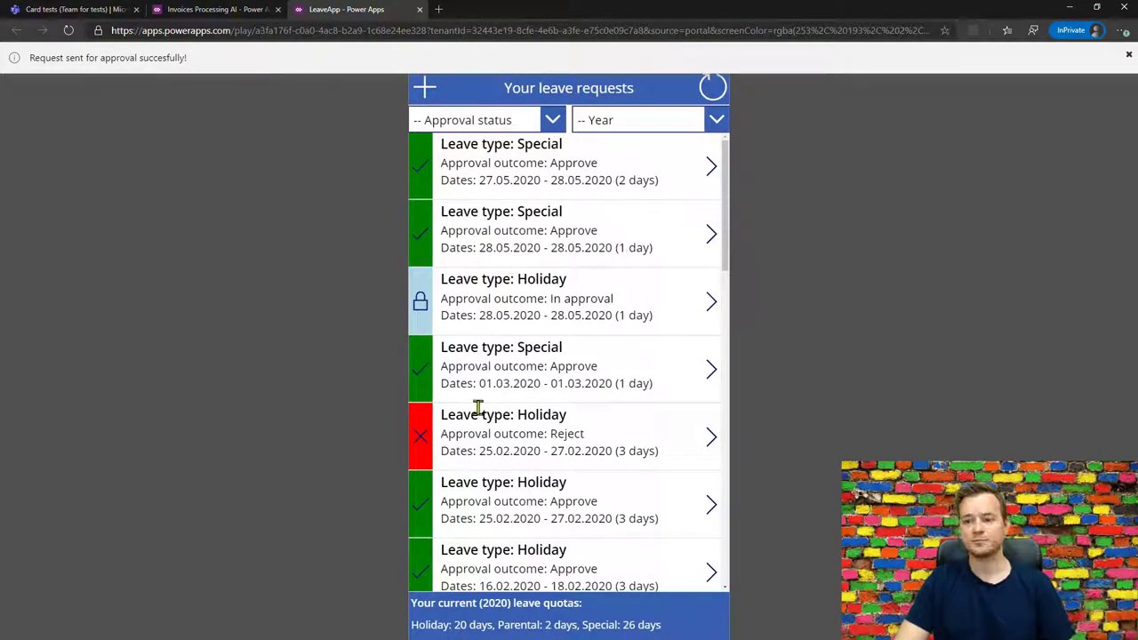
# - Switch to the approver's Teams and check the days available on the new leave request card in the Flow chat
pyautogui.hotkey('alt', 'Tab')
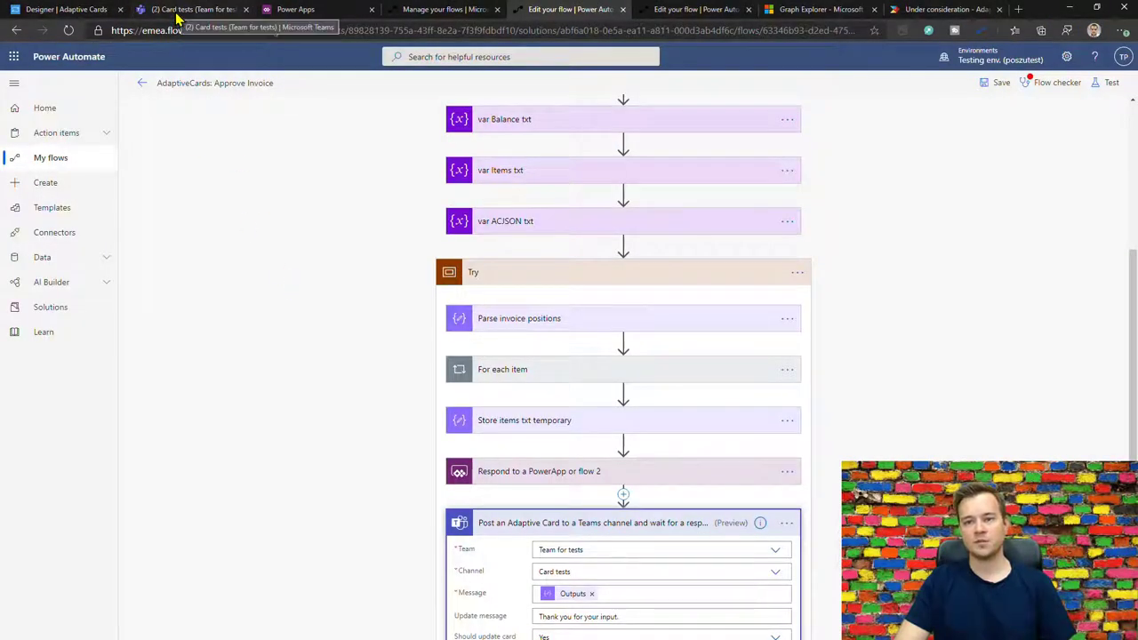
pyautogui.click(178, 10)
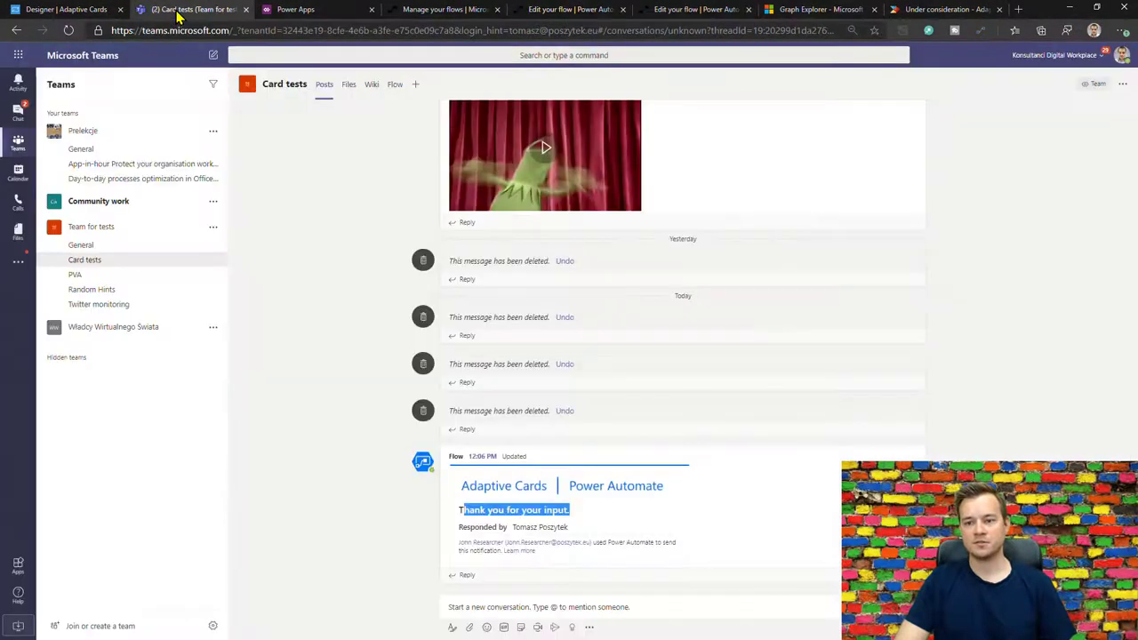
pyautogui.click(18, 111)
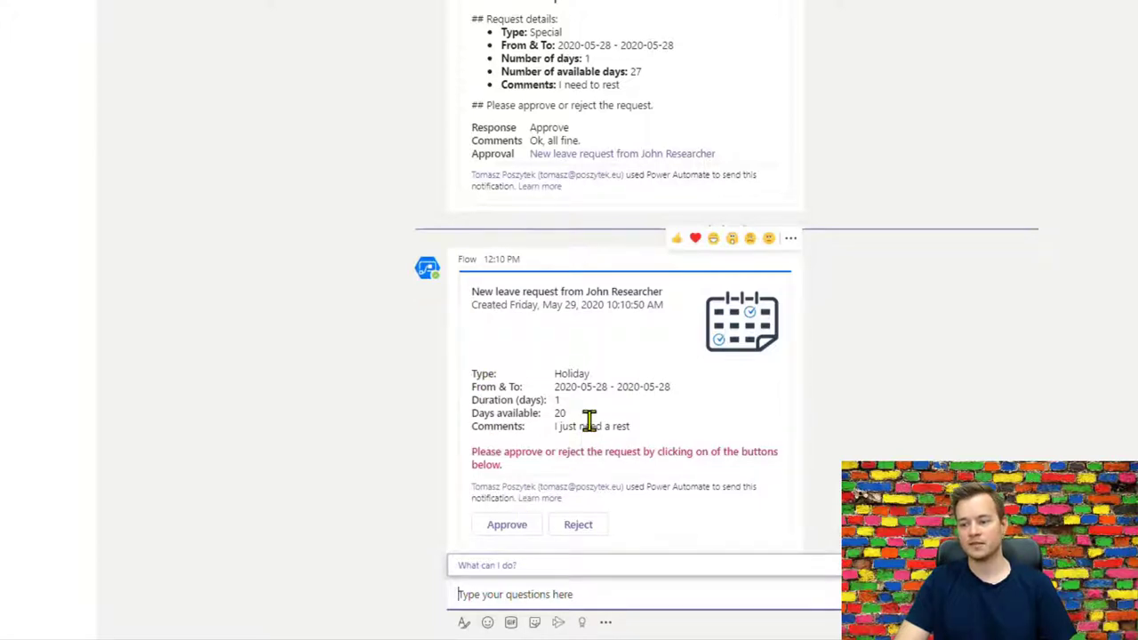
pyautogui.doubleClick(559, 414)
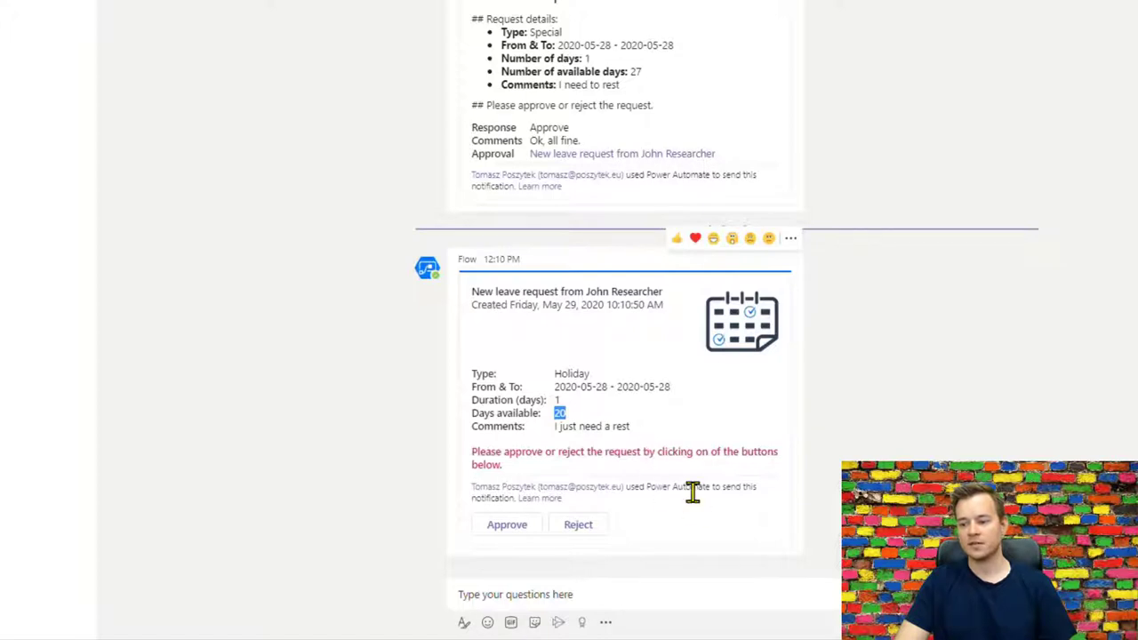
# - Approve the leave request on its card with the comment "Go.,"
pyautogui.click(507, 526)
pyautogui.click(699, 463)
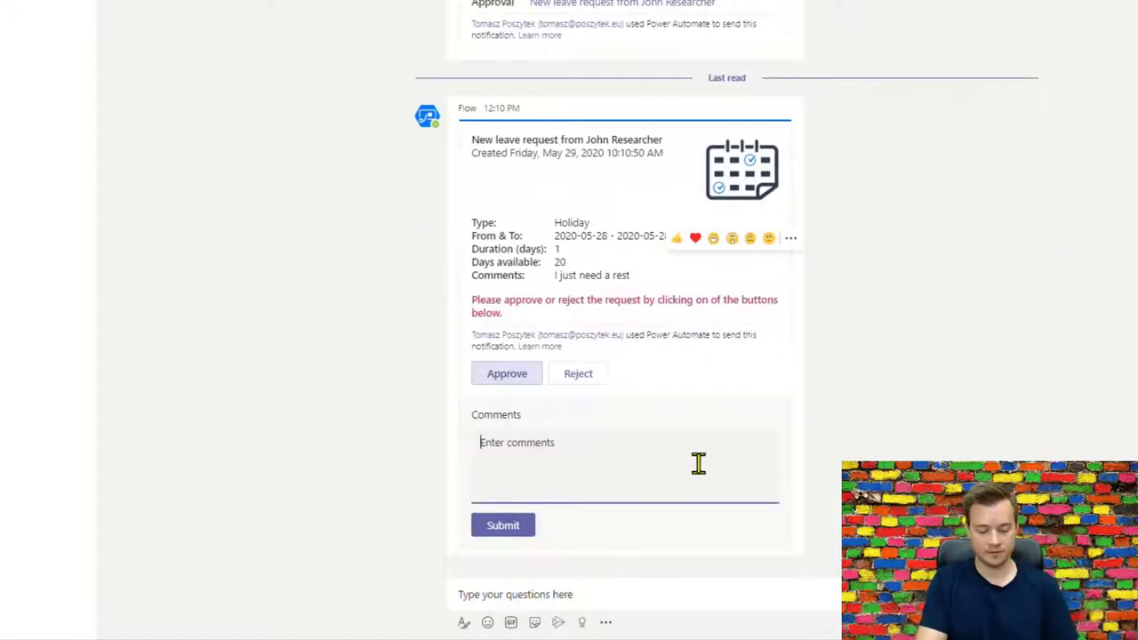
pyautogui.write('Go')
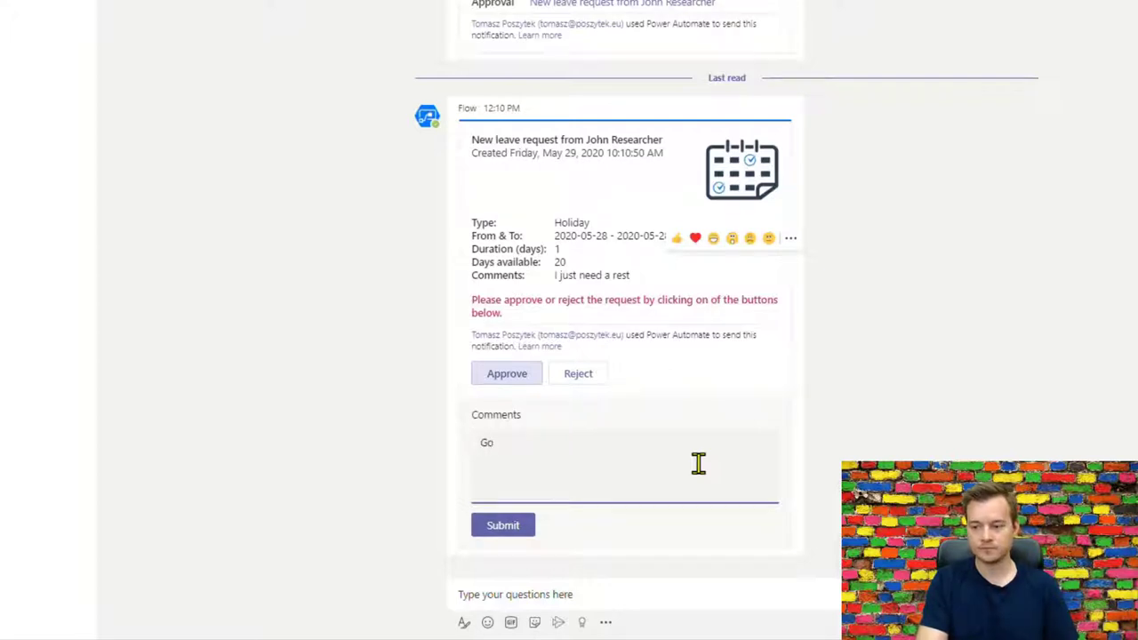
pyautogui.write('.')
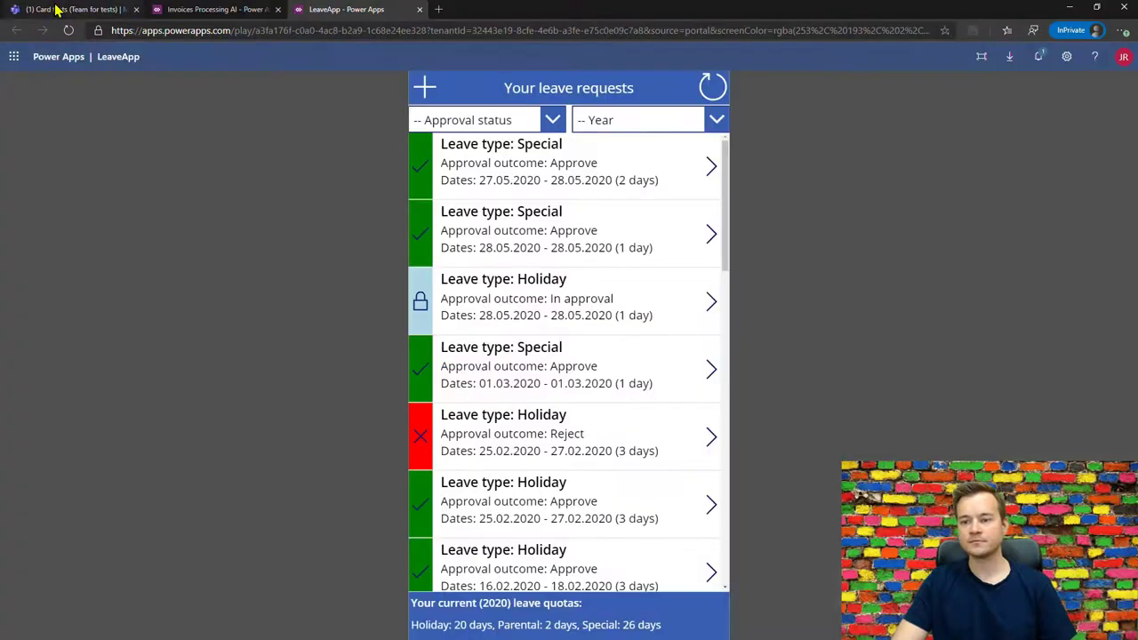
# - Check the requester's Flow chat in Teams for the approval card, then view the Holiday request's details in LeaveApp
pyautogui.click(53, 10)
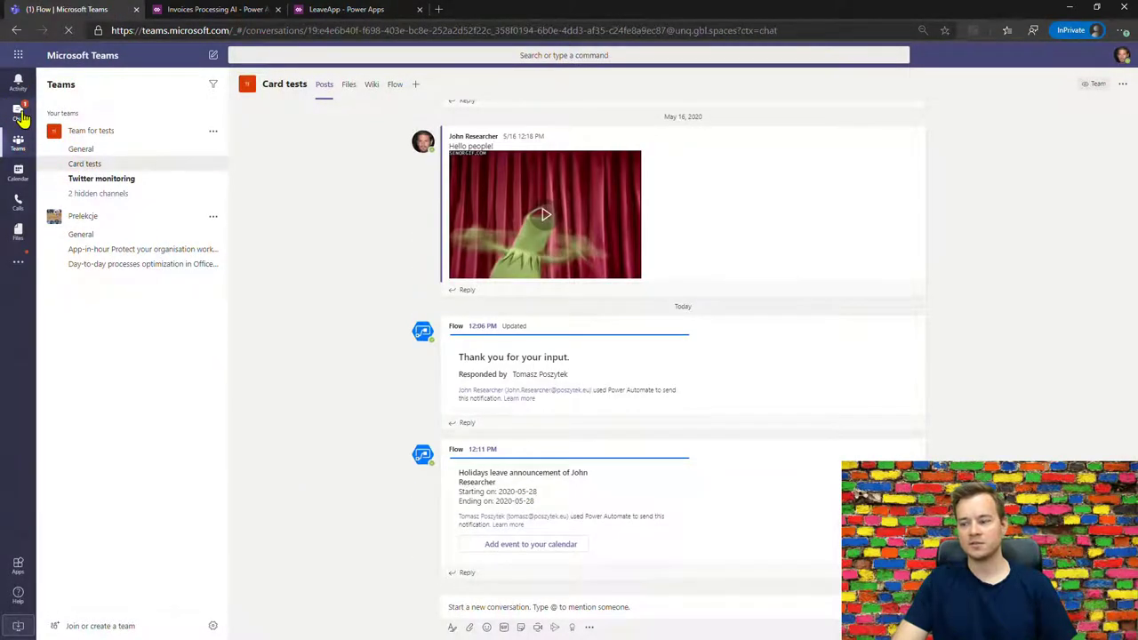
pyautogui.click(20, 114)
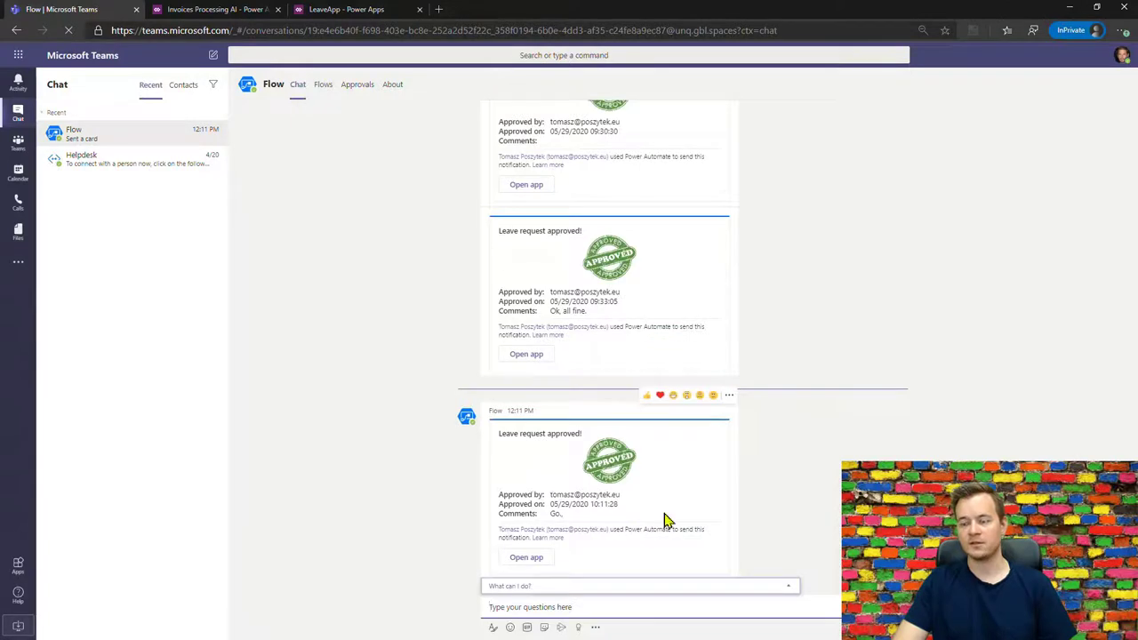
pyautogui.click(342, 9)
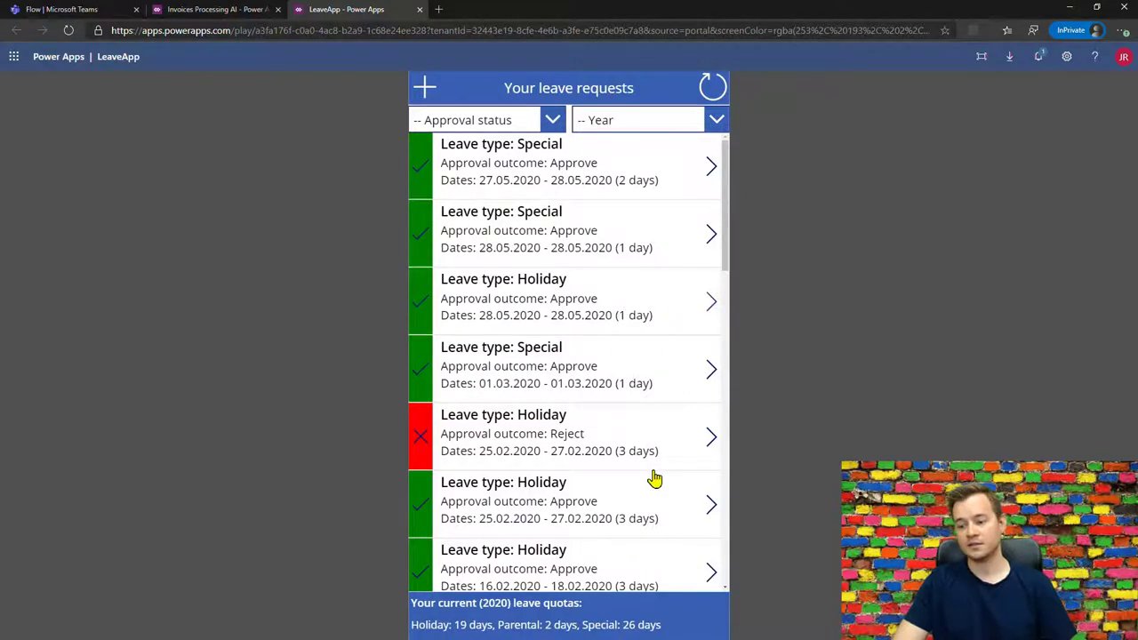
pyautogui.click(561, 573)
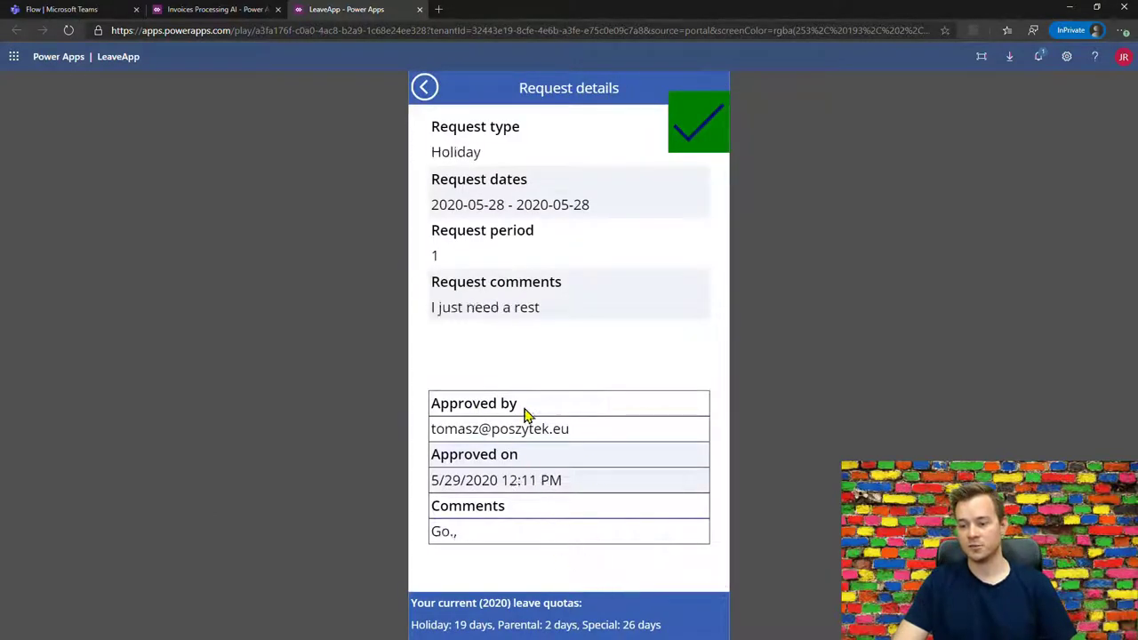
# - Return to the requester's Teams and view the leave announcement in the Card tests channel
pyautogui.click(96, 9)
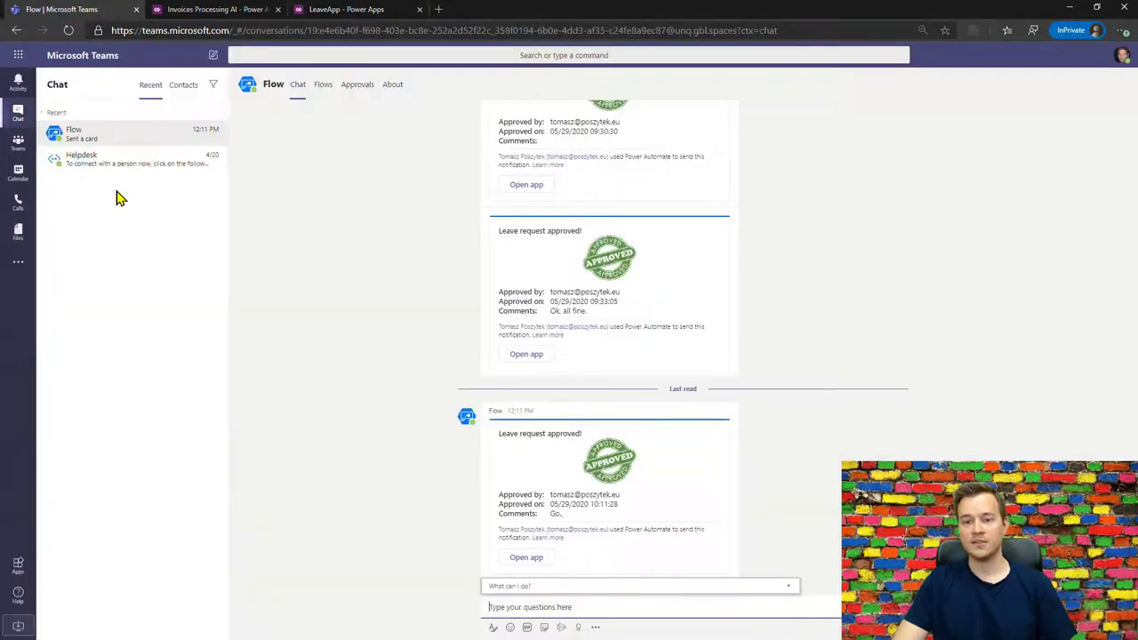
pyautogui.click(19, 145)
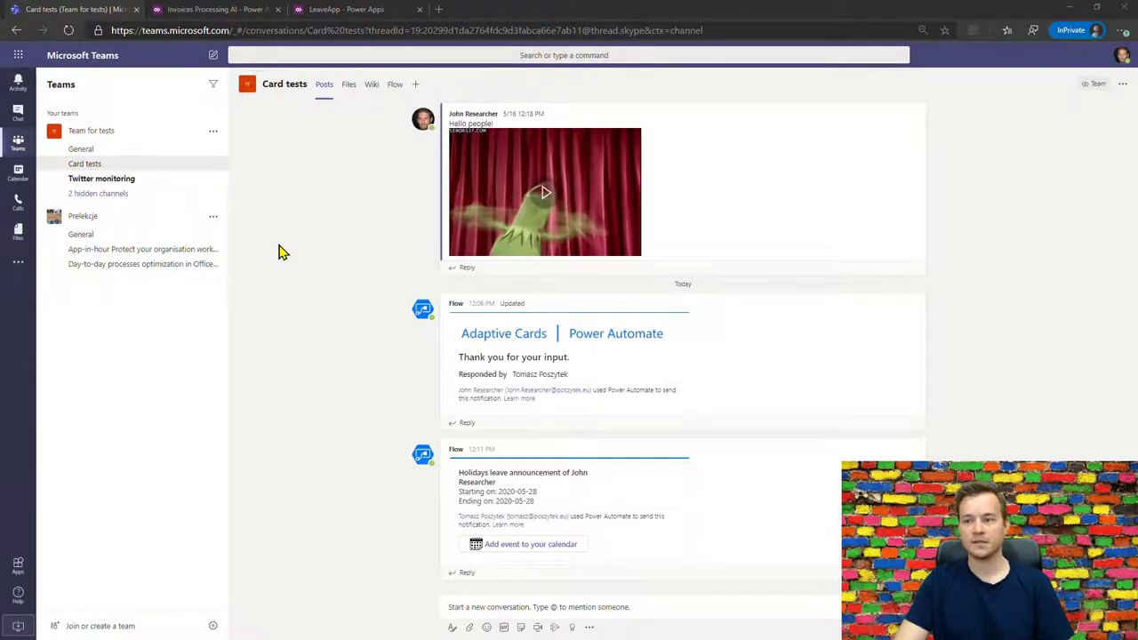
# - Switch to Power Automate and open the May 29, 12:10 PM run of the flow "AdaptiveCards: Approve new leave request"
pyautogui.hotkey('alt', 'Tab')
pyautogui.click(547, 9)
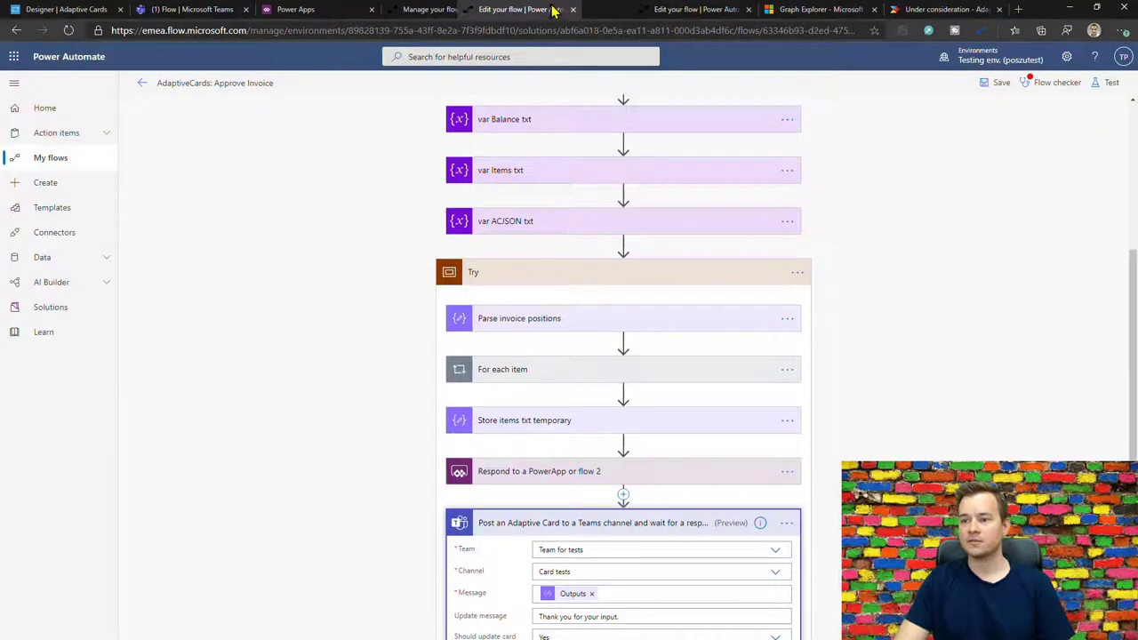
pyautogui.click(431, 9)
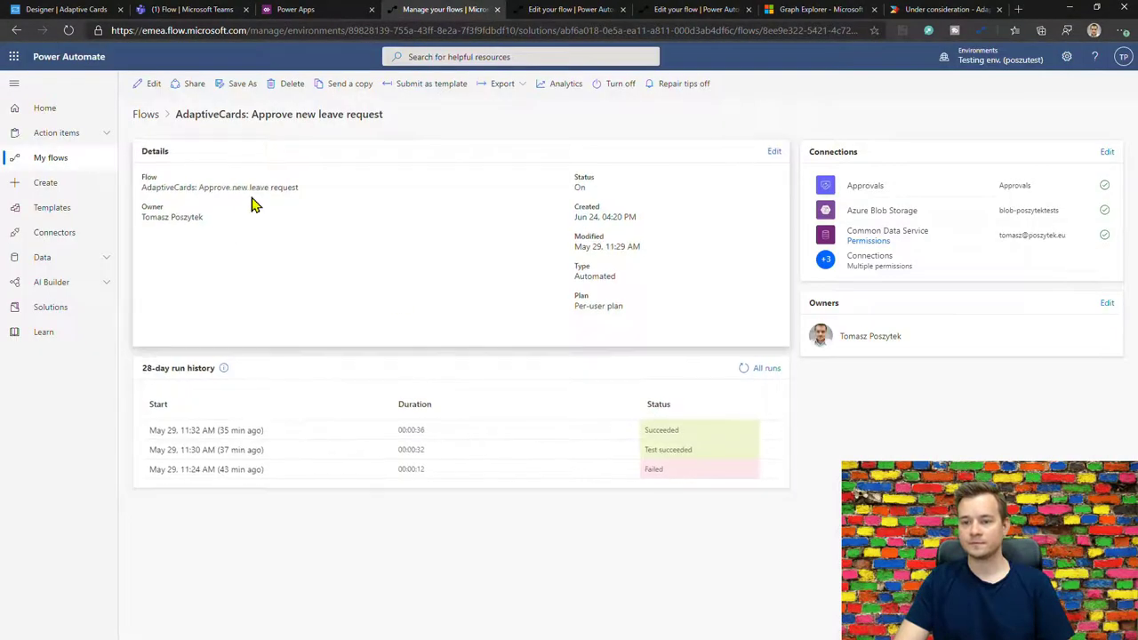
pyautogui.click(70, 31)
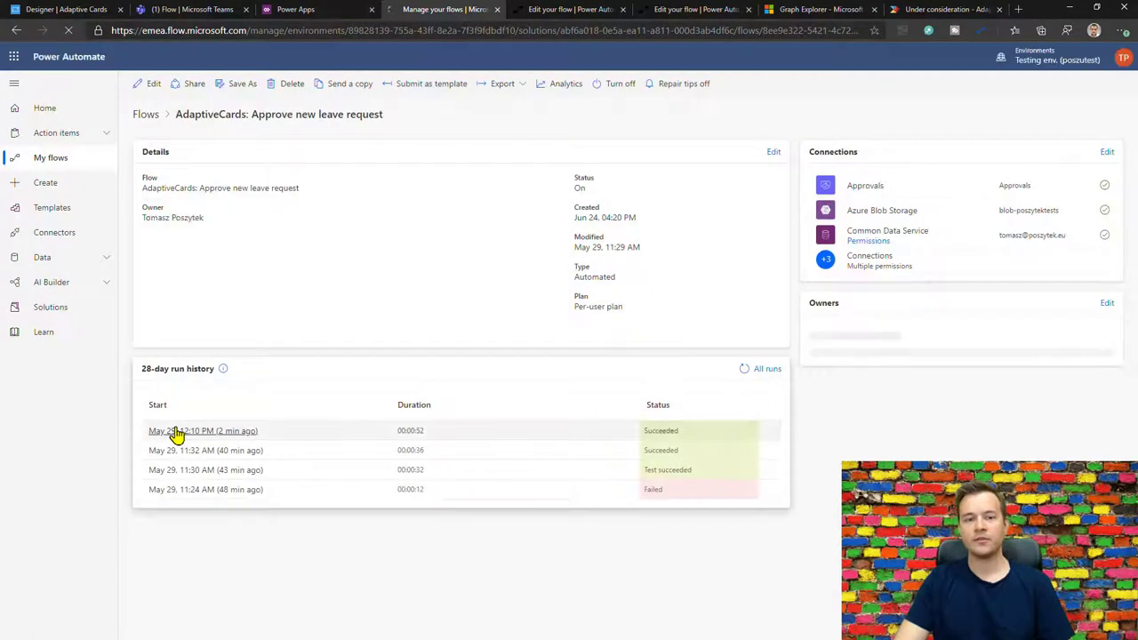
pyautogui.click(177, 432)
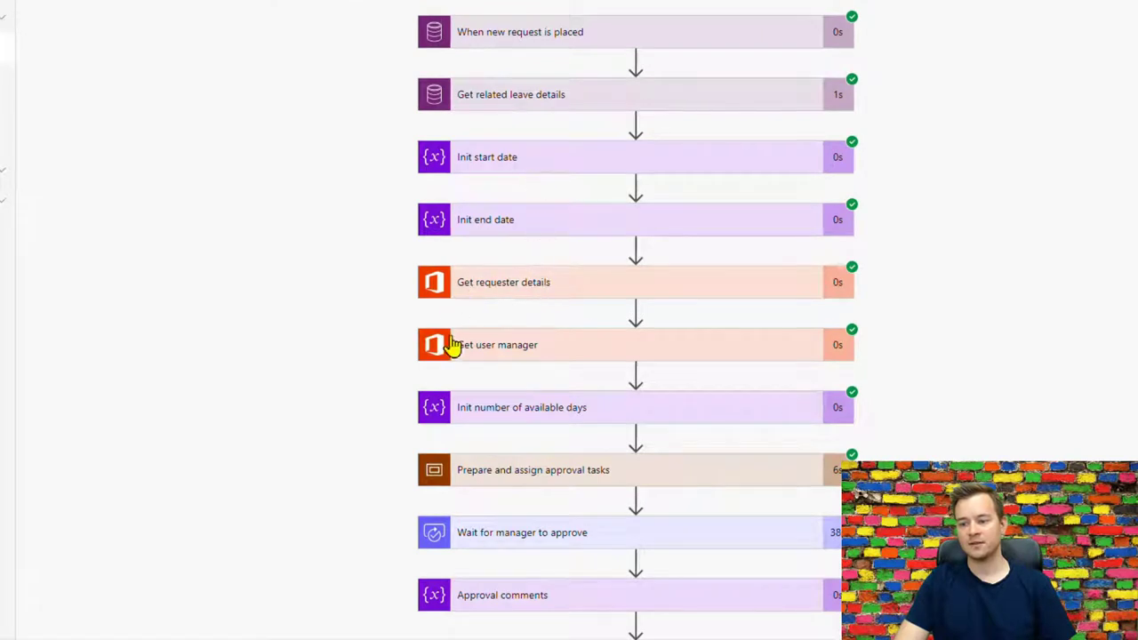
# - Expand the "Prepare and assign approval tasks" scope and inspect the inputs and outputs of "Assign approval task to manager"
pyautogui.scroll(-1, 909, 348)
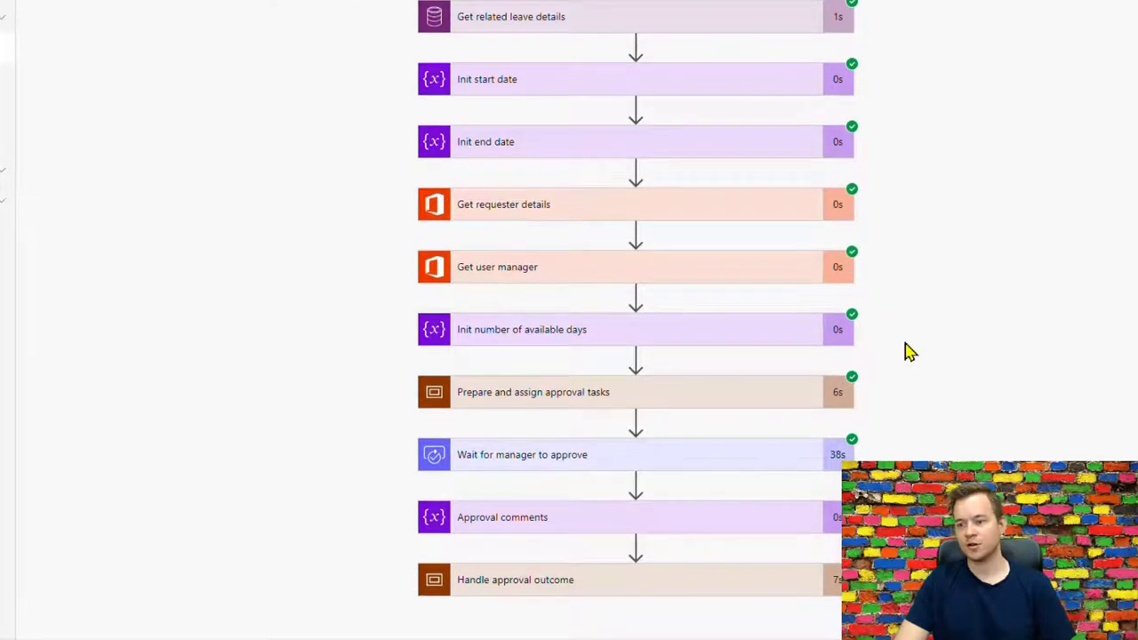
pyautogui.click(712, 409)
pyautogui.scroll(-3, 1070, 406)
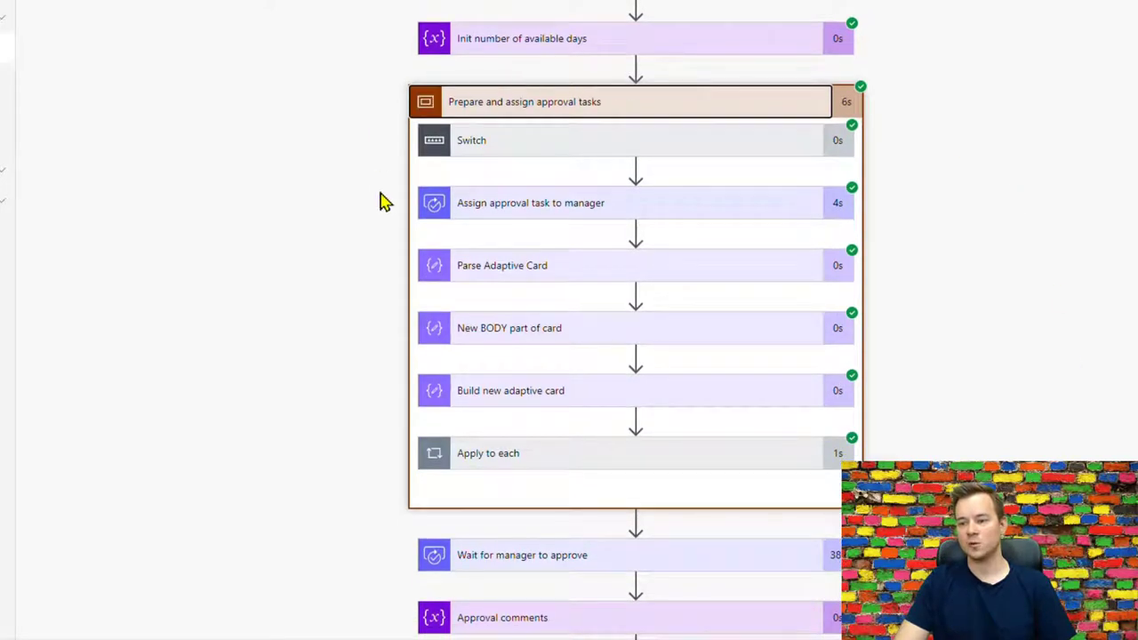
pyautogui.click(706, 217)
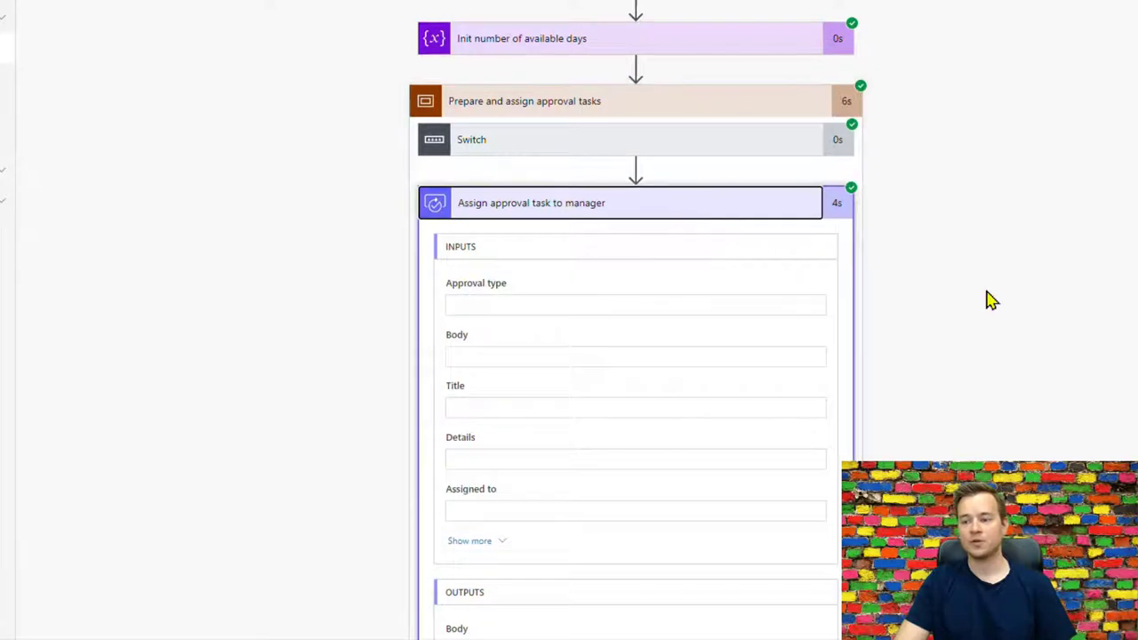
pyautogui.scroll(-5, 991, 300)
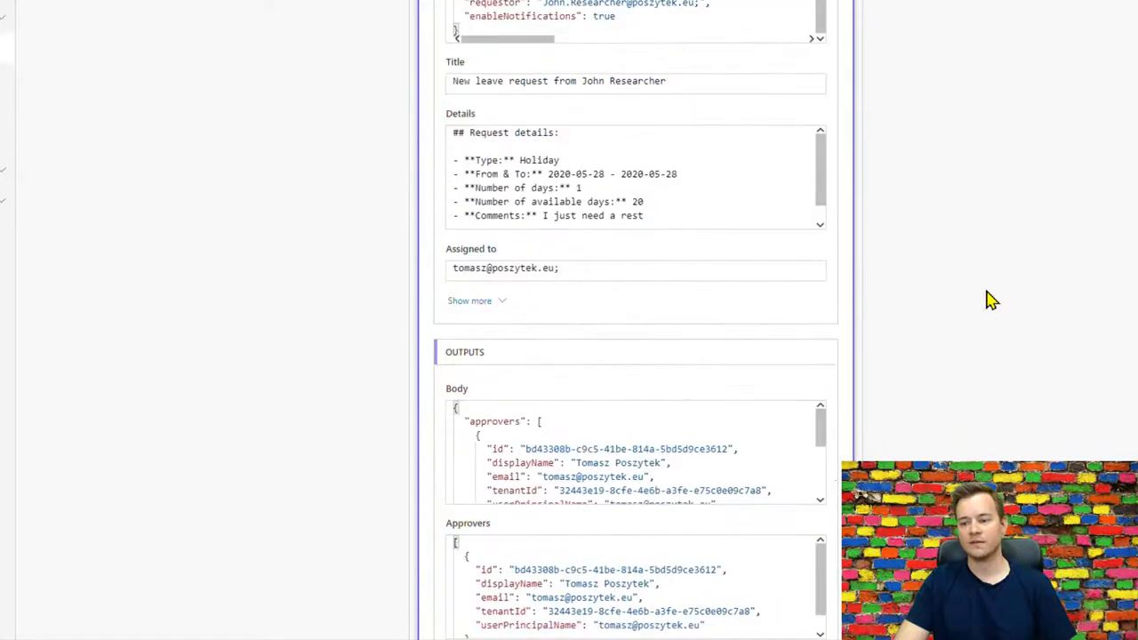
pyautogui.scroll(-3, 992, 300)
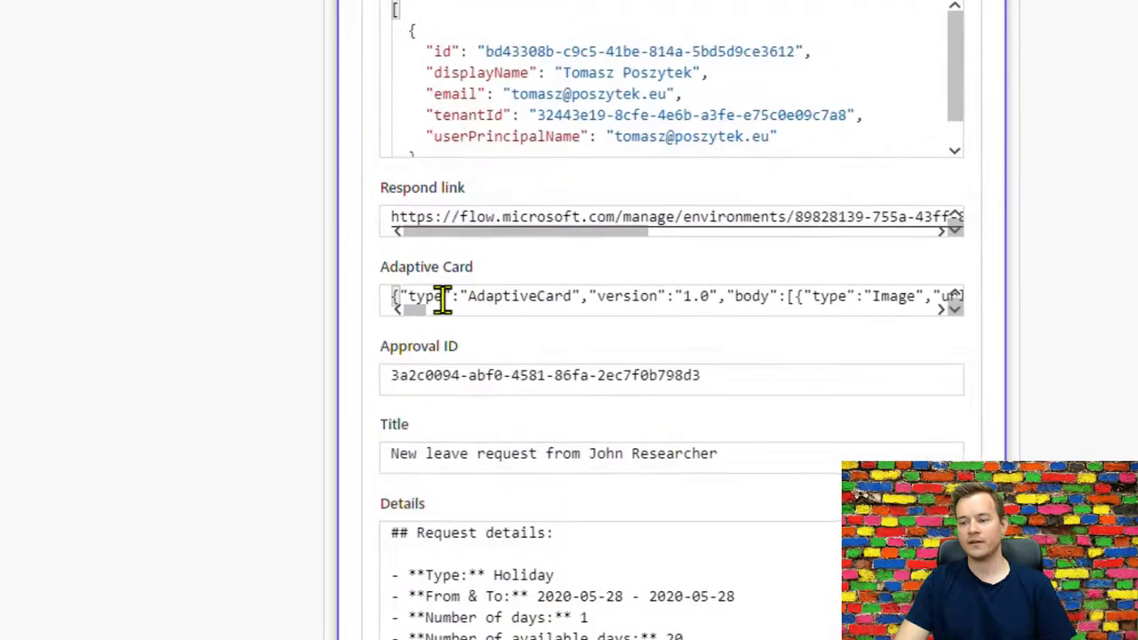
# - Copy the approval action's Adaptive Card output JSON and replace the sample payload in the Adaptive Cards Designer with it
pyautogui.moveTo(442, 299); pyautogui.dragTo(725, 296)
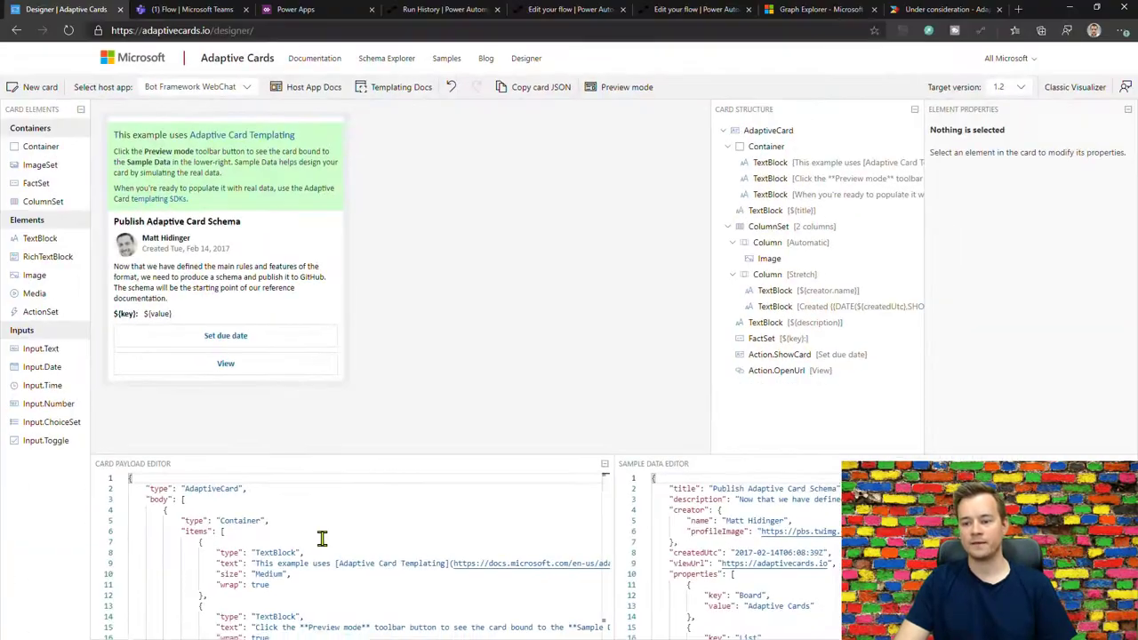
pyautogui.click(322, 539)
pyautogui.hotkey('ctrl', 'a')
pyautogui.hotkey('ctrl', 'v')
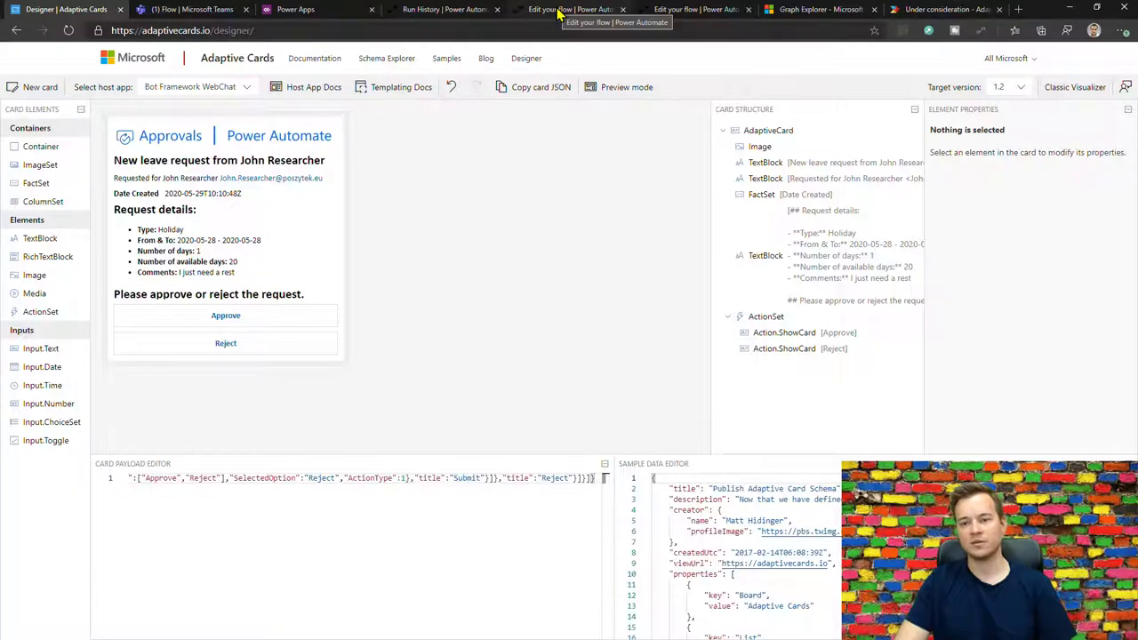
# - Return to the flow run and inspect the "New BODY part of card" and "Build new adaptive card" actions
pyautogui.click(418, 9)
pyautogui.scroll(-7, 472, 476)
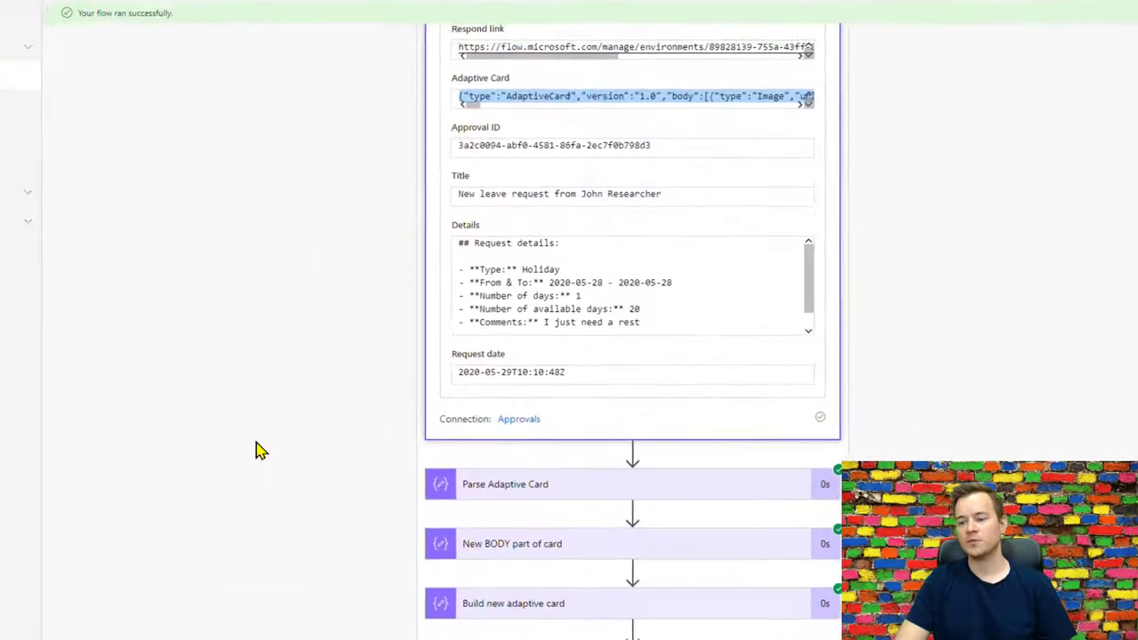
pyautogui.click(498, 256)
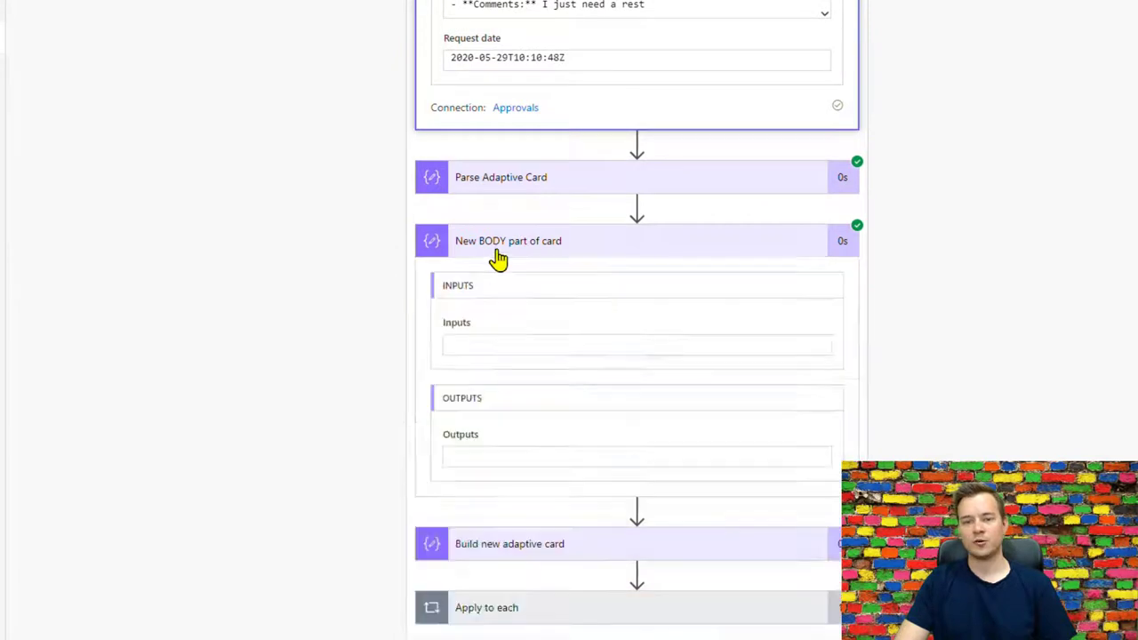
pyautogui.scroll(-5, 333, 315)
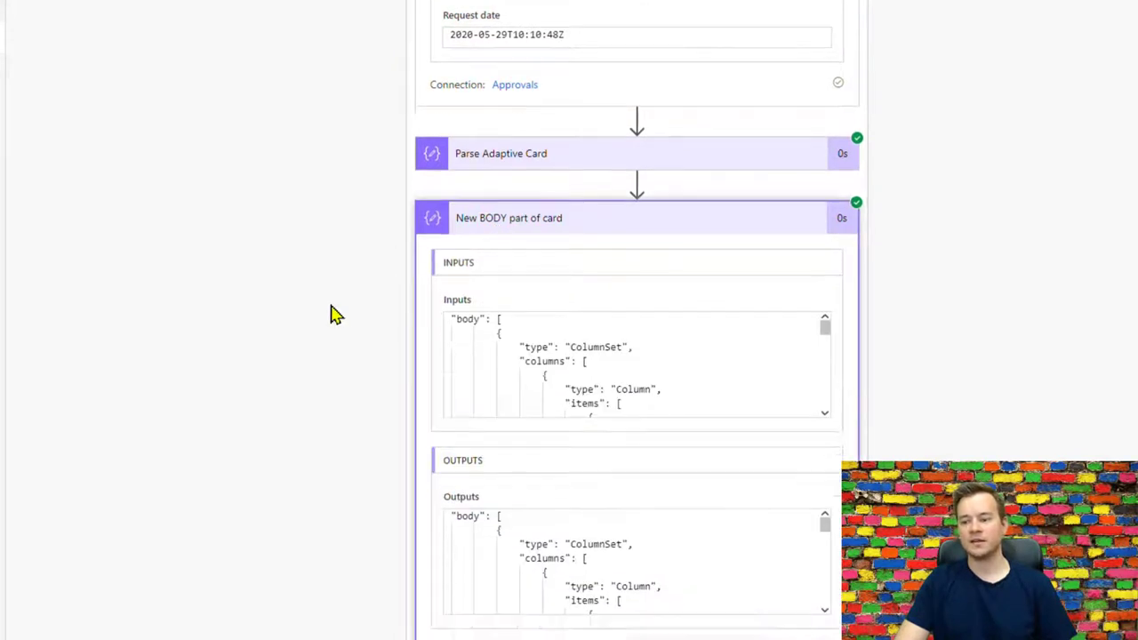
pyautogui.click(519, 322)
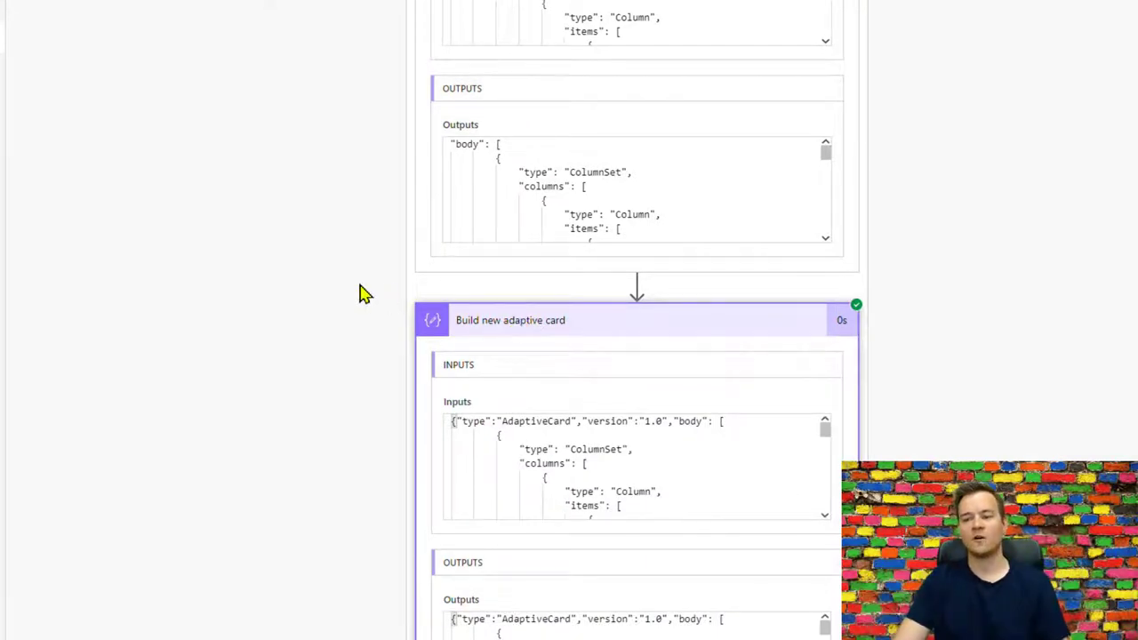
# - Expand the "Apply to each" loop and inspect the inputs of "Notify manager about approval"
pyautogui.scroll(-6, 359, 292)
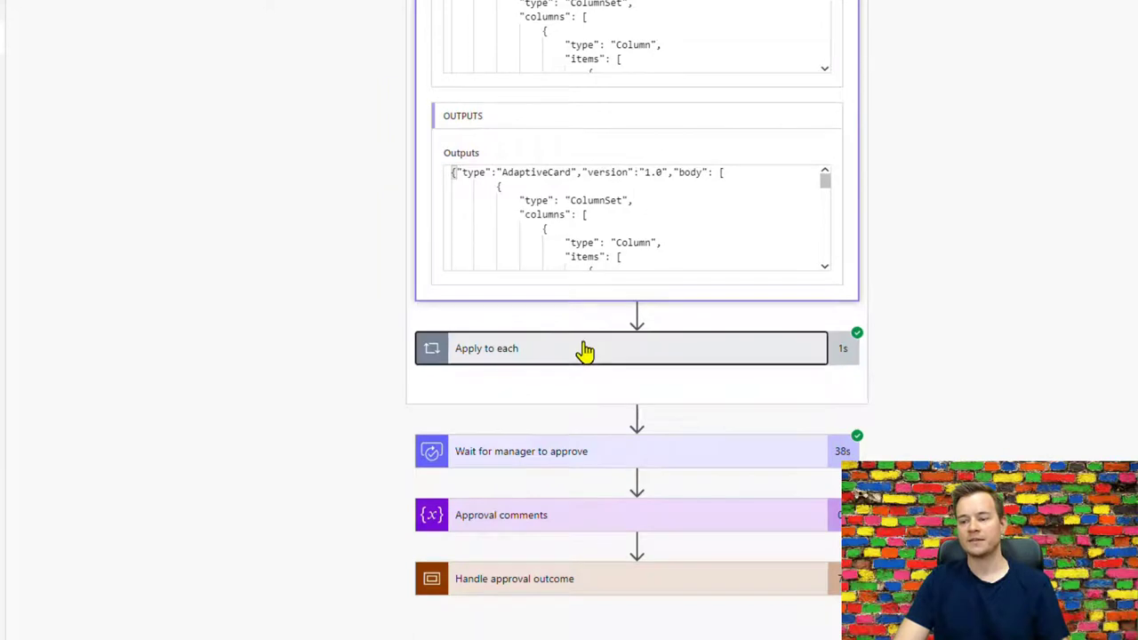
pyautogui.click(582, 350)
pyautogui.click(577, 427)
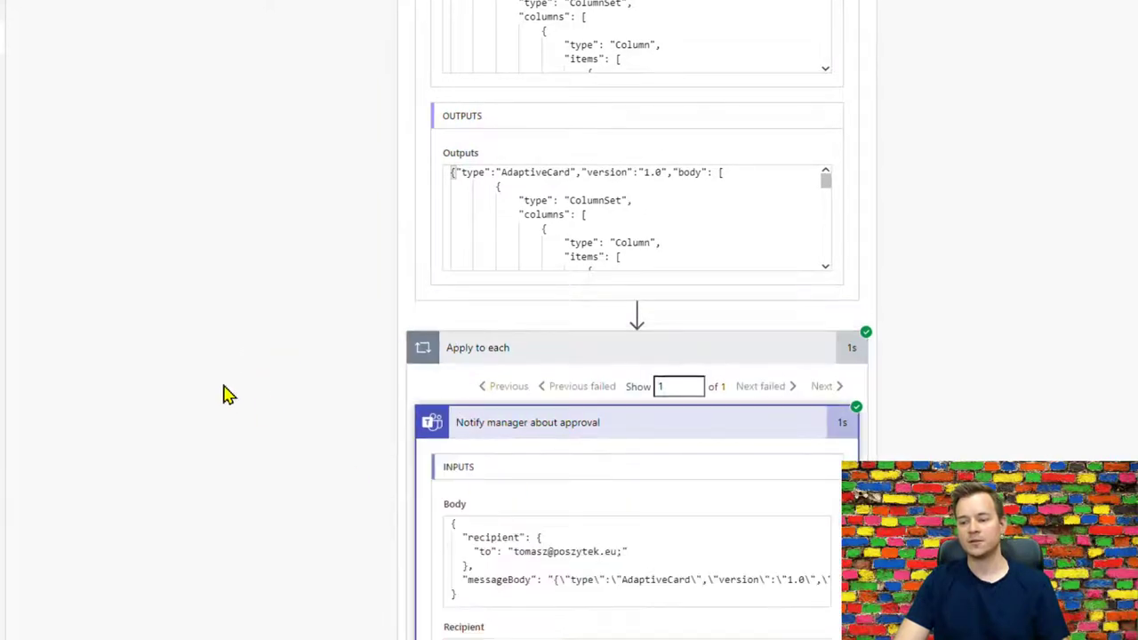
pyautogui.scroll(-3, 792, 465)
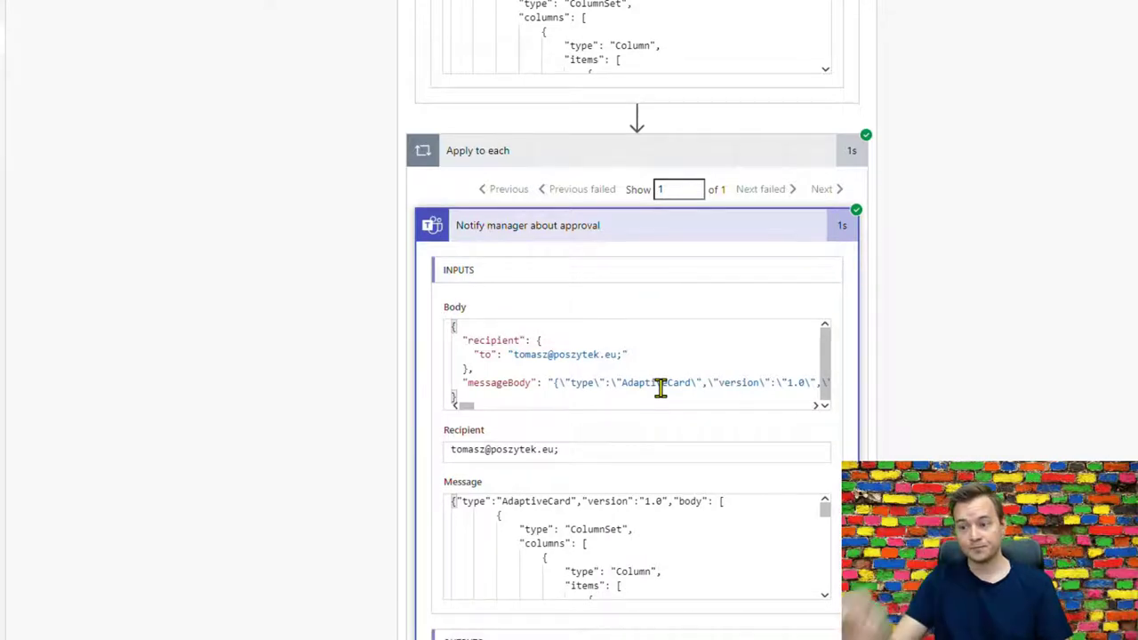
# - Copy the notification's Message JSON, replace the card payload in the Adaptive Cards Designer with it, and return to the flow run
pyautogui.click(650, 531)
pyautogui.hotkey('ctrl', 'a')
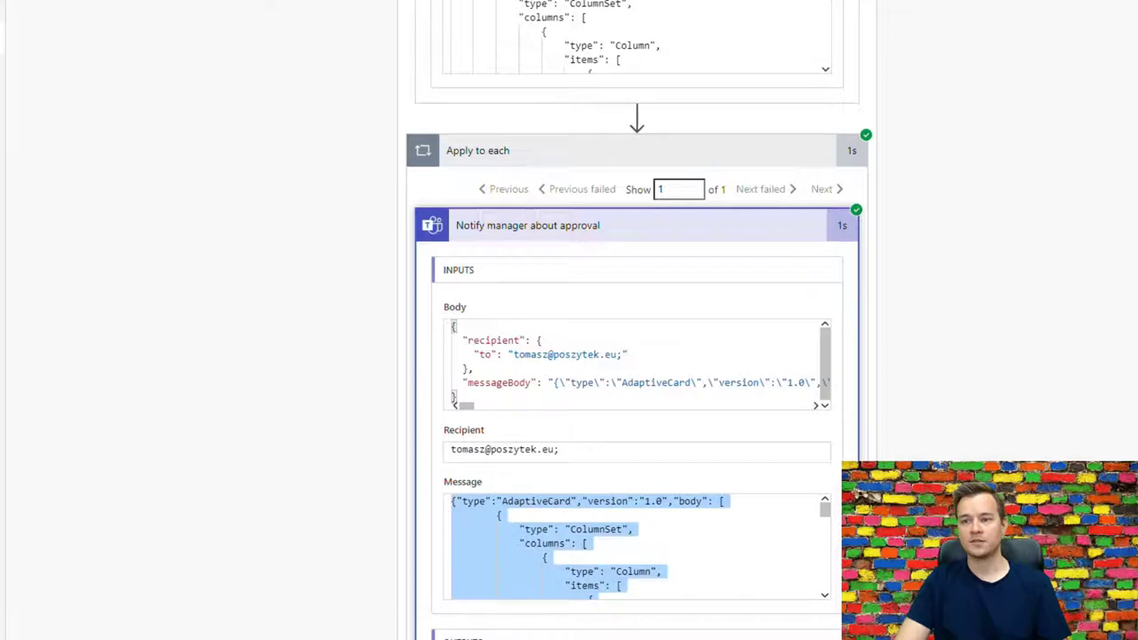
pyautogui.hotkey('ctrl', 'c')
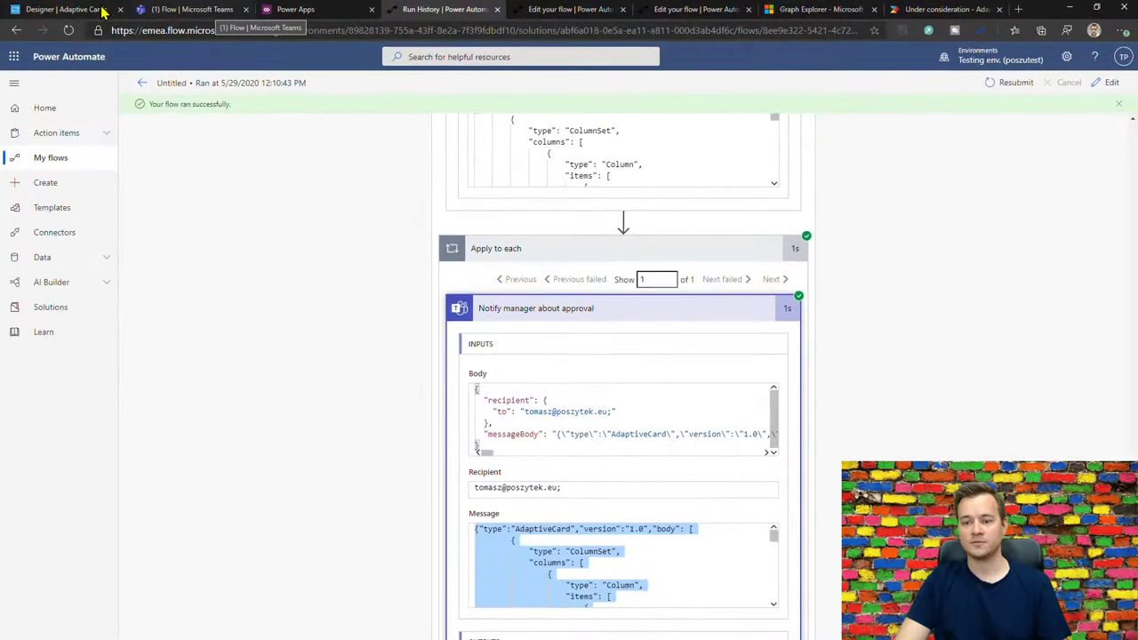
pyautogui.click(66, 9)
pyautogui.click(228, 498)
pyautogui.hotkey('ctrl', 'a')
pyautogui.hotkey('ctrl', 'v')
pyautogui.hotkey('ctrl', 'a')
pyautogui.hotkey('ctrl', 'v')
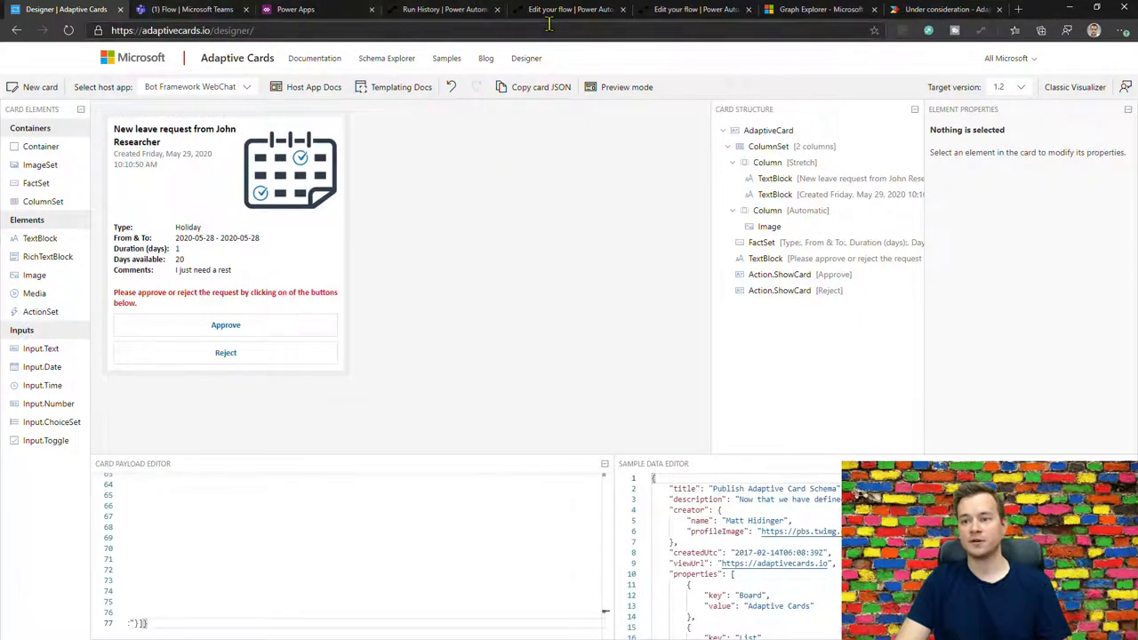
pyautogui.click(445, 16)
pyautogui.scroll(-3, 315, 346)
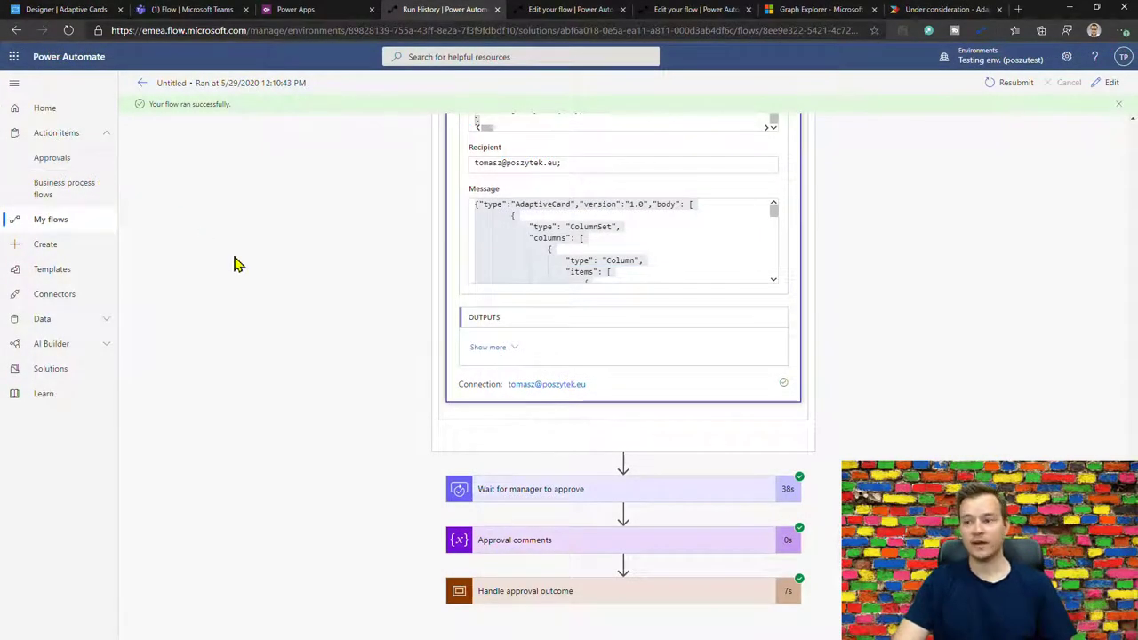
# - Open the "Options for message" flow for editing and view the Adaptive Card of its "For a selected message" trigger
pyautogui.click(702, 10)
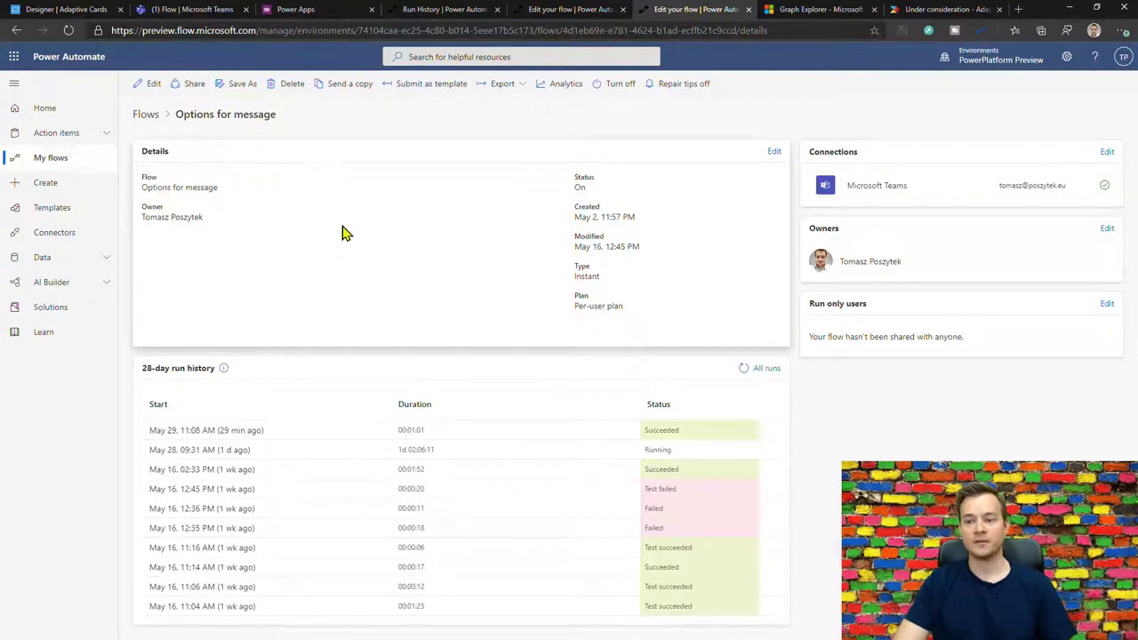
pyautogui.click(147, 87)
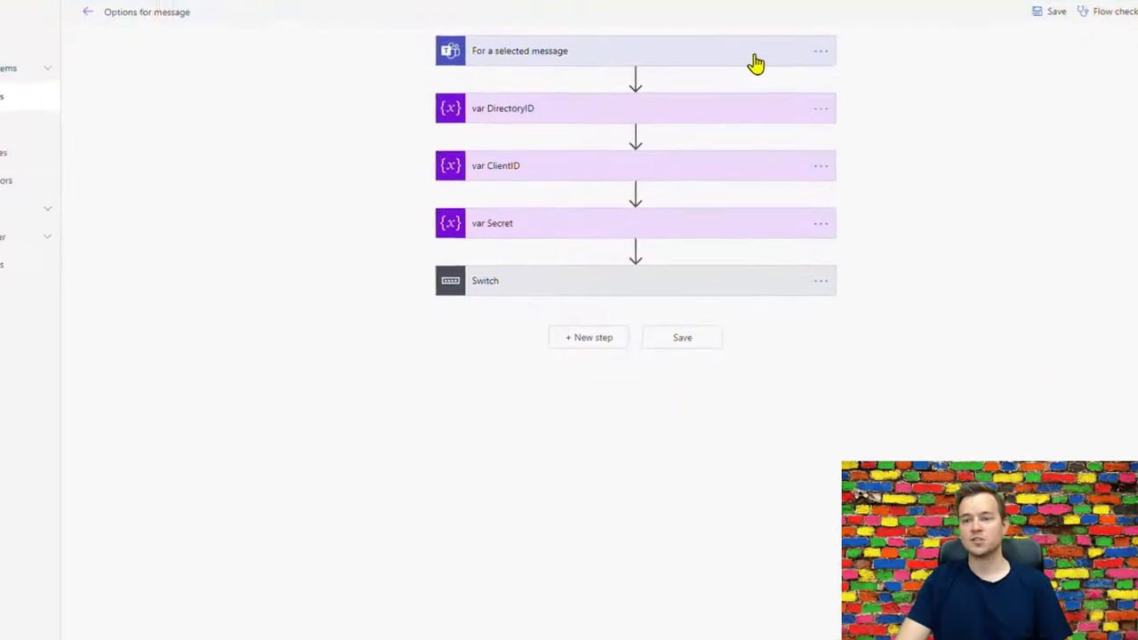
pyautogui.click(756, 63)
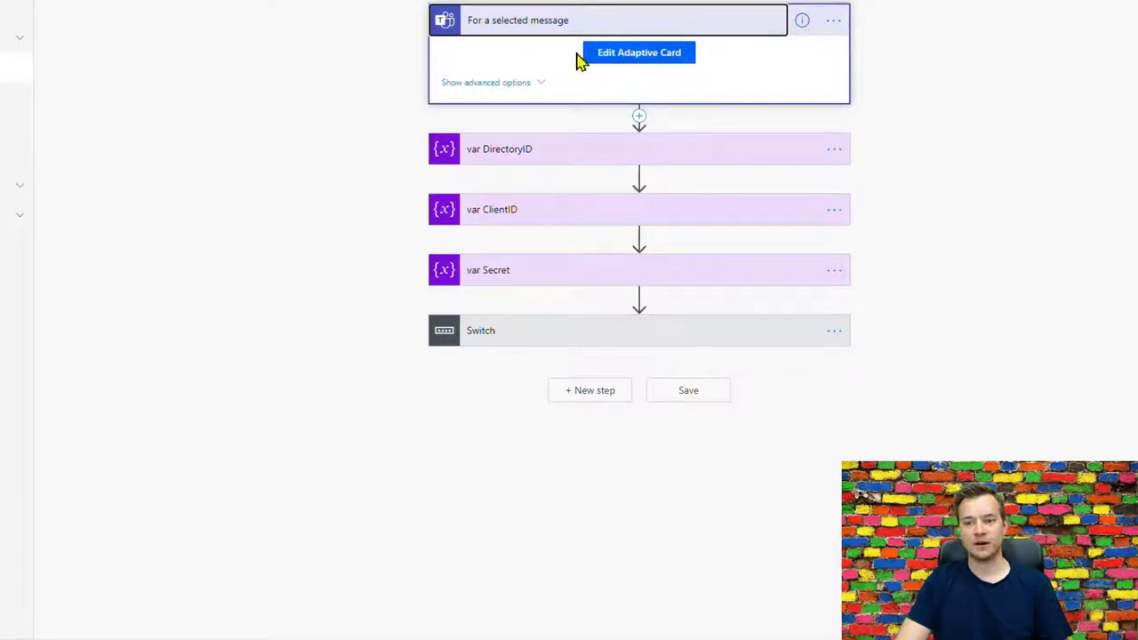
pyautogui.click(659, 57)
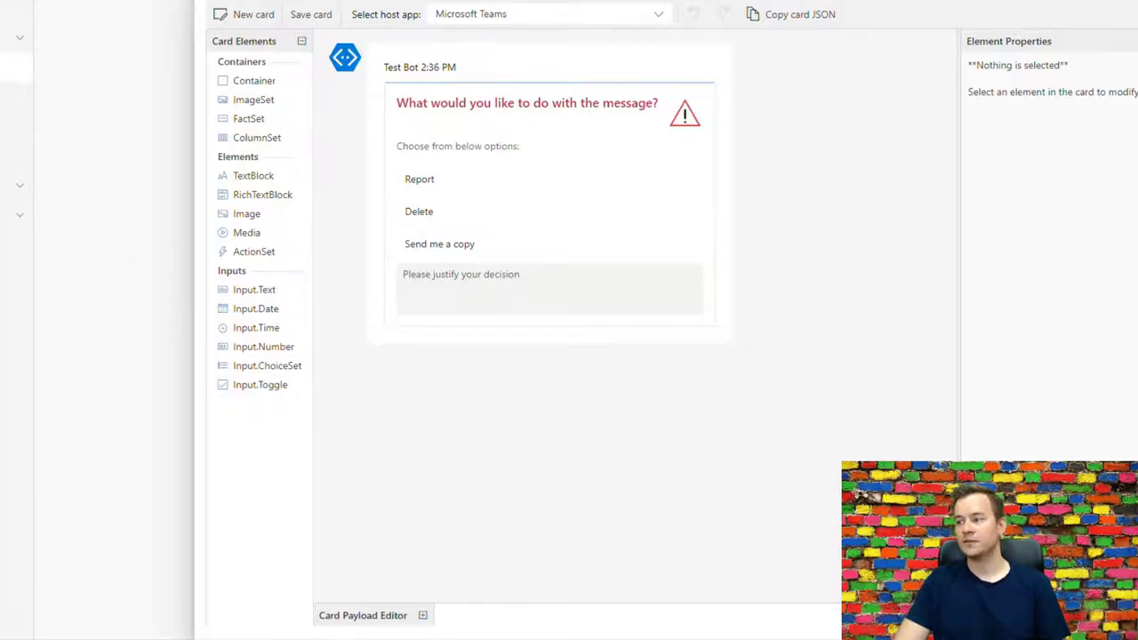
pyautogui.press('Escape')
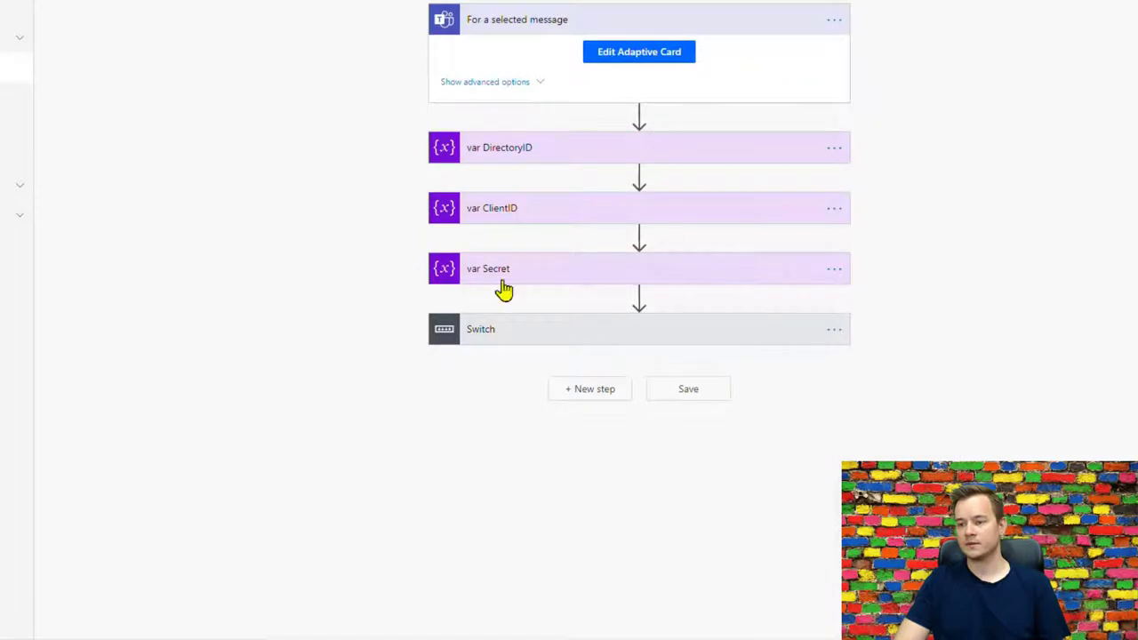
# - Expand the Switch and its "ac ReportMessage" case, and inspect the card JSON in the "Request report" action
pyautogui.click(503, 333)
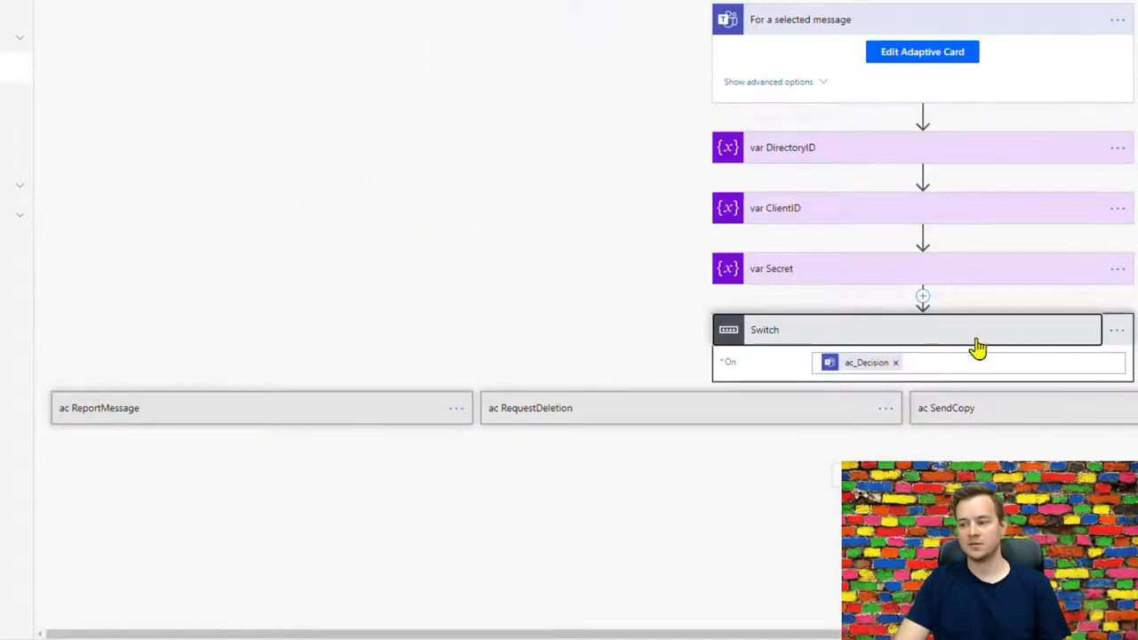
pyautogui.click(353, 425)
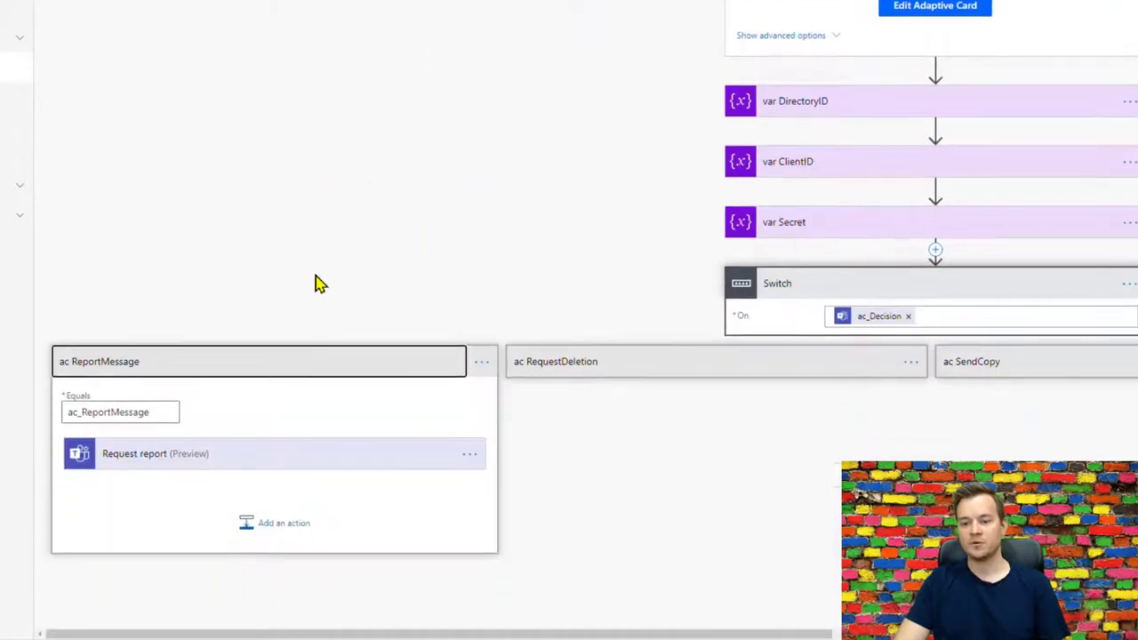
pyautogui.click(285, 458)
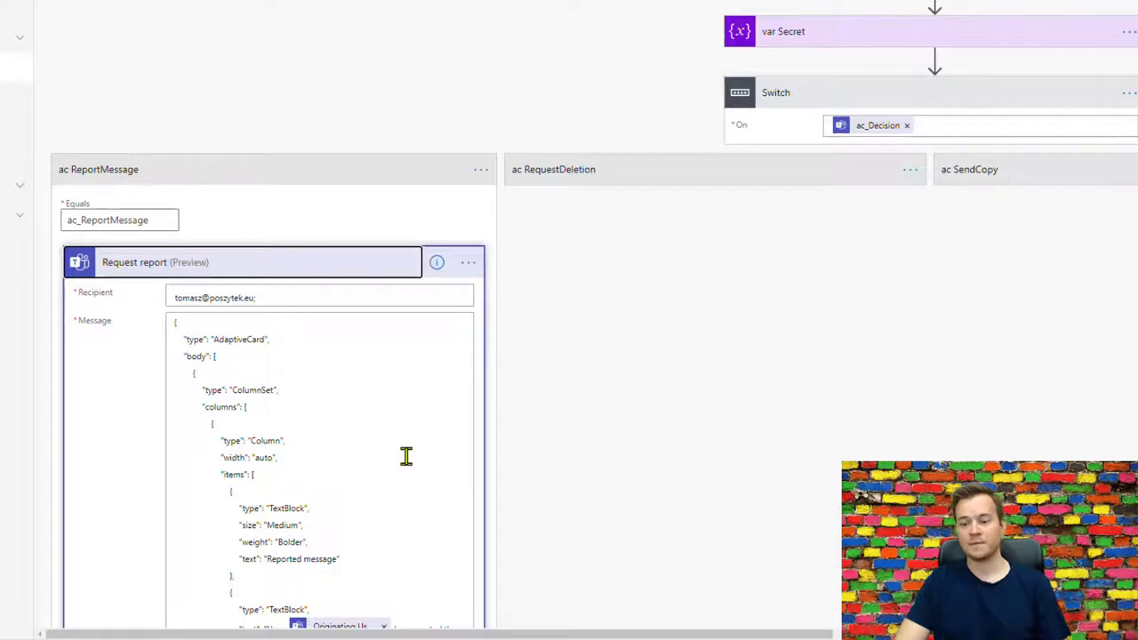
pyautogui.scroll(-3, 407, 457)
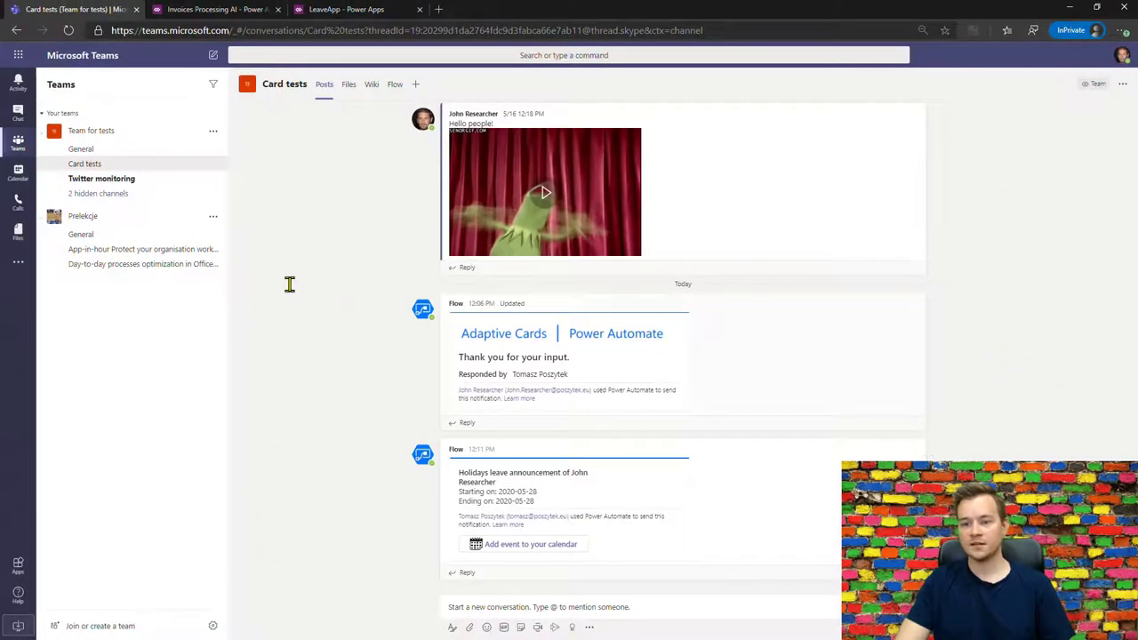
pyautogui.scroll(3, 826, 295)
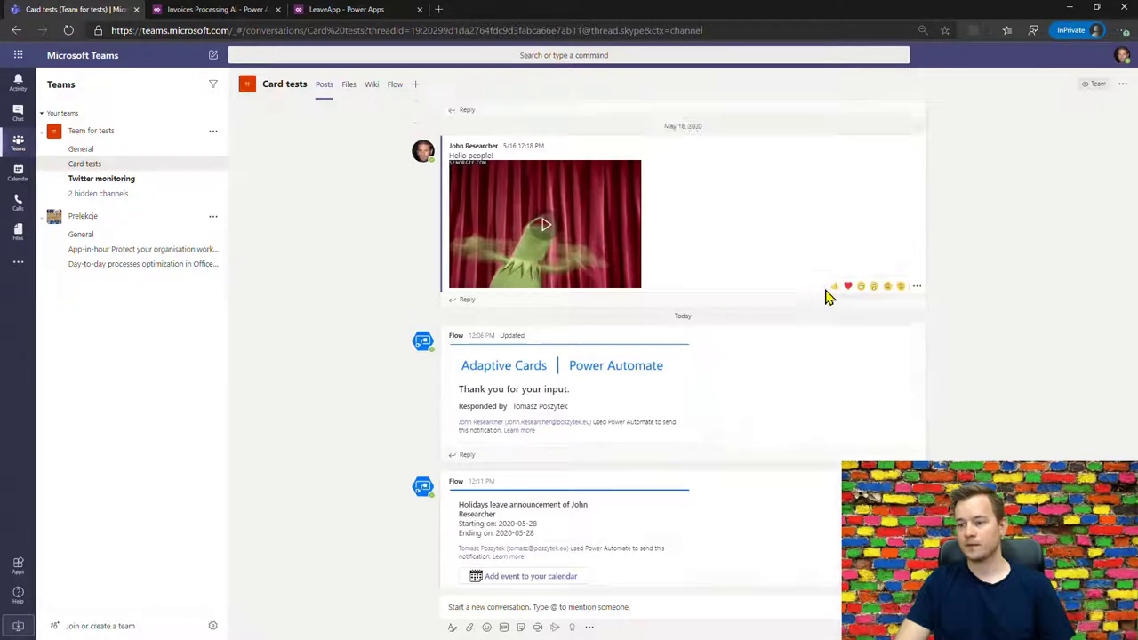
pyautogui.scroll(-3, 827, 294)
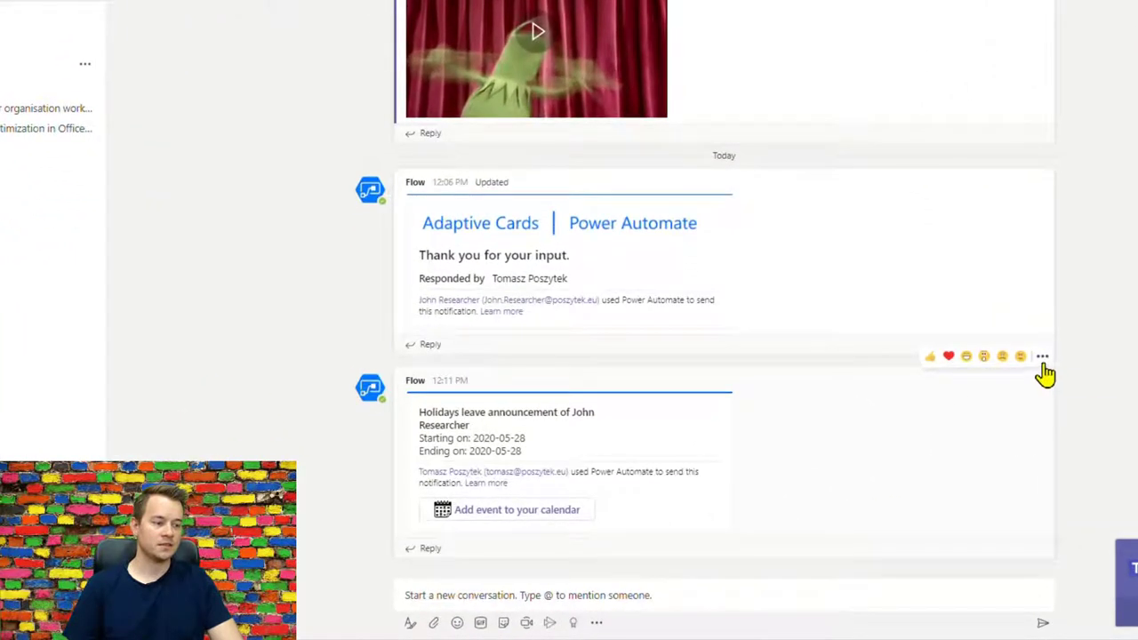
pyautogui.click(1044, 358)
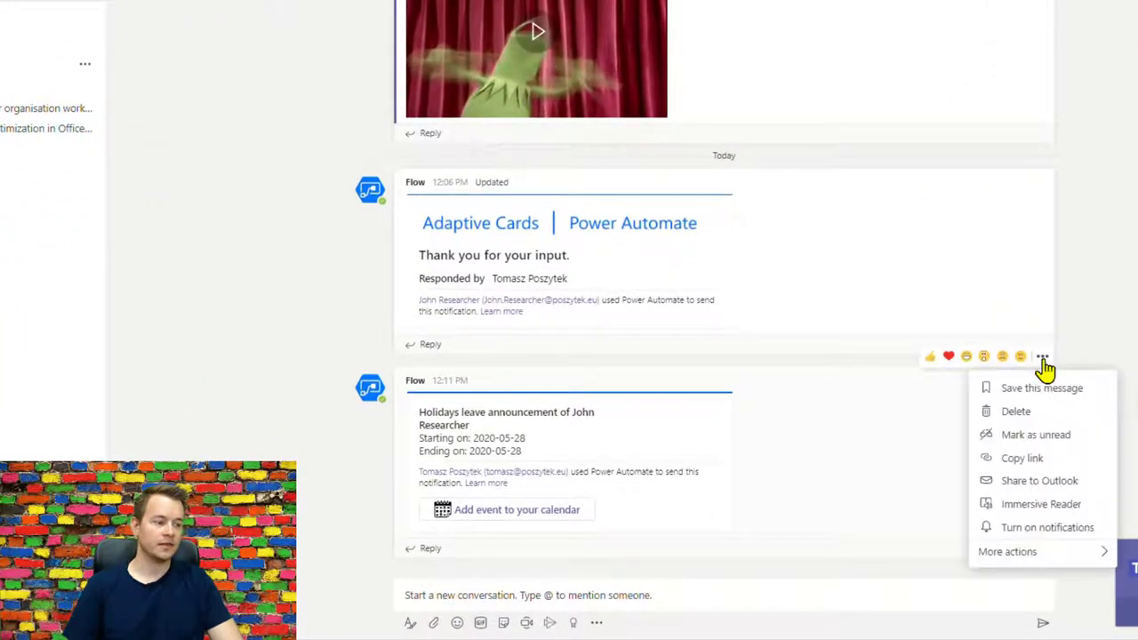
pyautogui.moveTo(1043, 561)
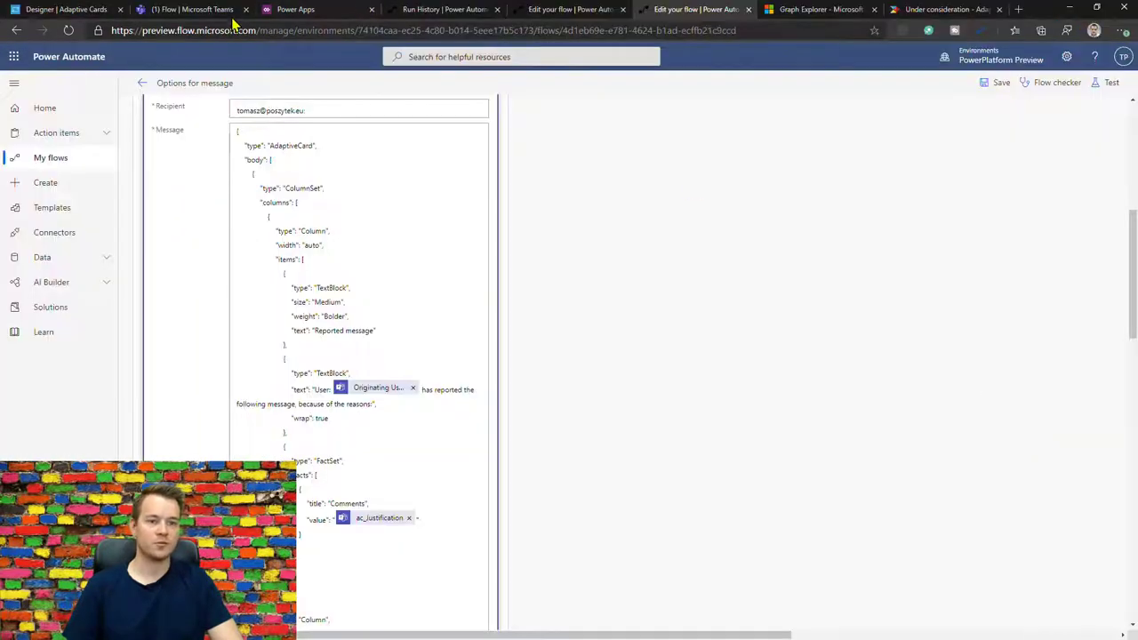
# - Switch to Teams and run "Options for message" on the 12:11 PM holidays leave announcement in the Card tests channel
pyautogui.click(222, 11)
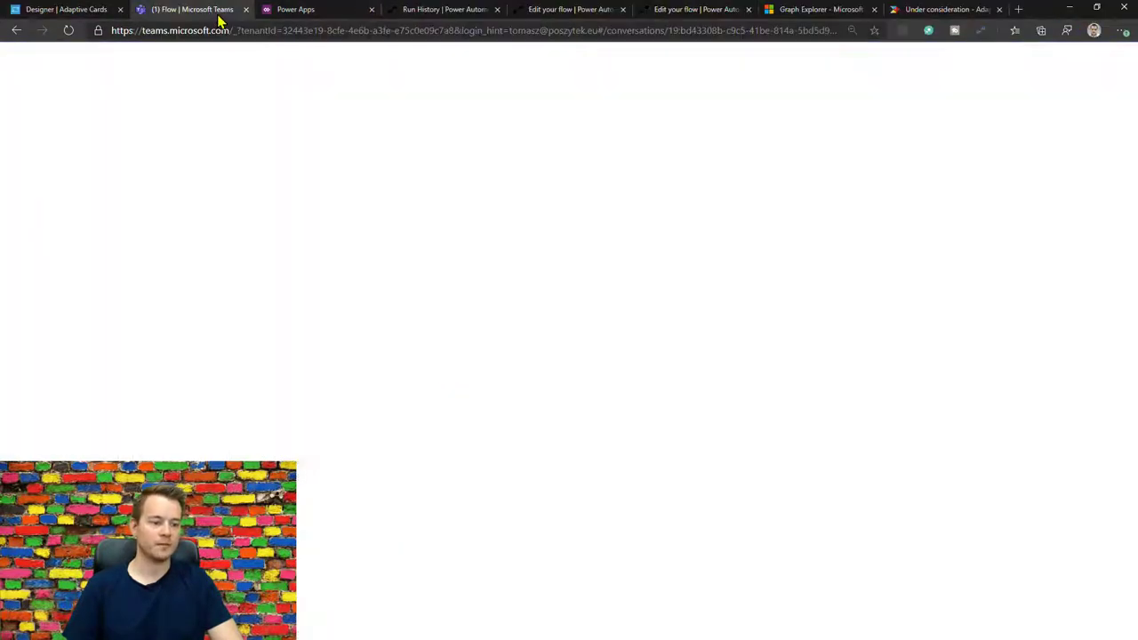
pyautogui.click(18, 140)
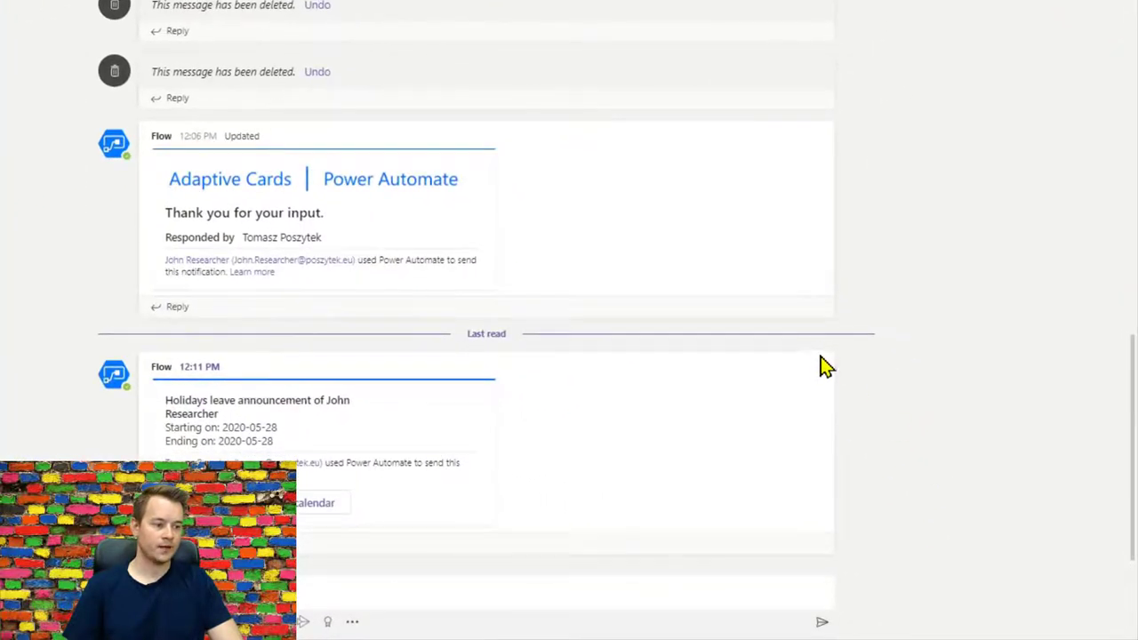
pyautogui.moveTo(822, 402)
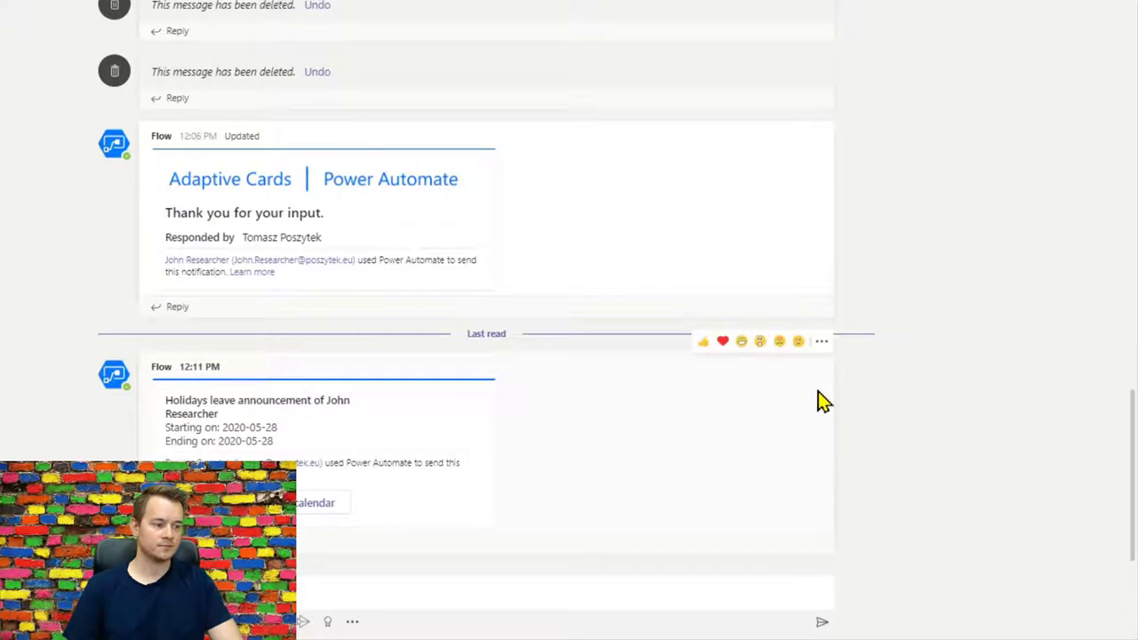
pyautogui.click(821, 342)
pyautogui.moveTo(836, 559)
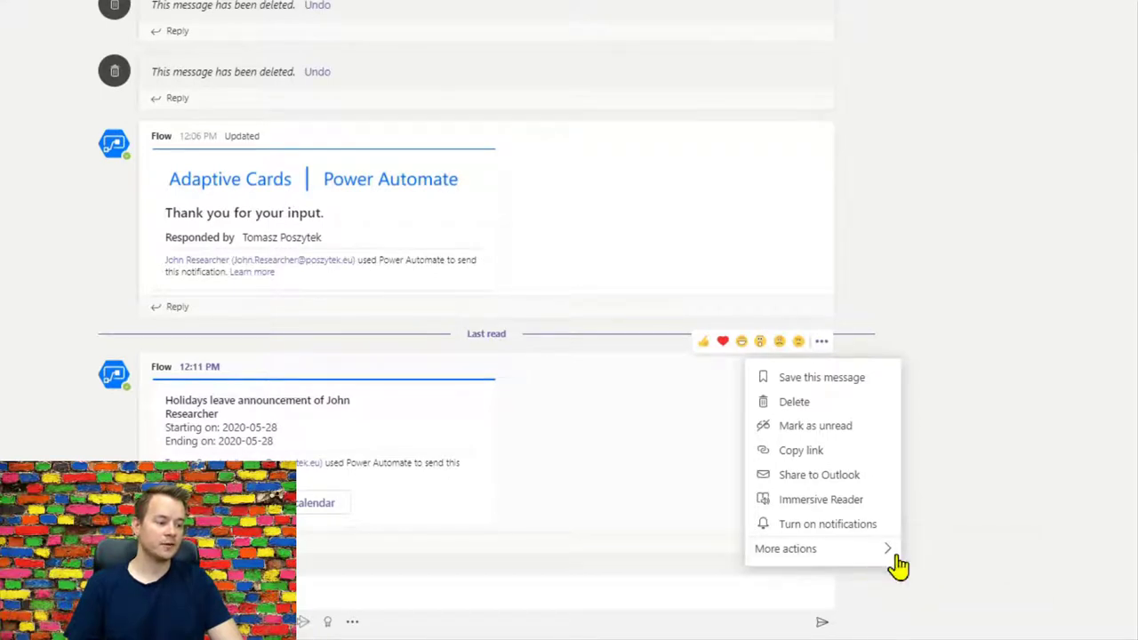
pyautogui.moveTo(889, 551)
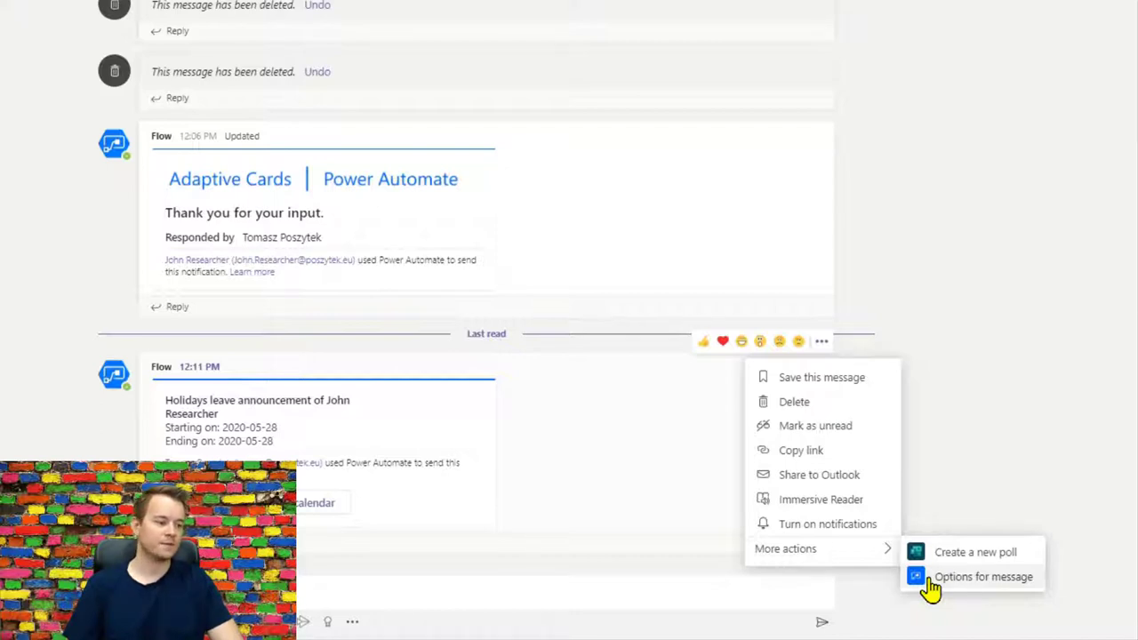
pyautogui.click(929, 583)
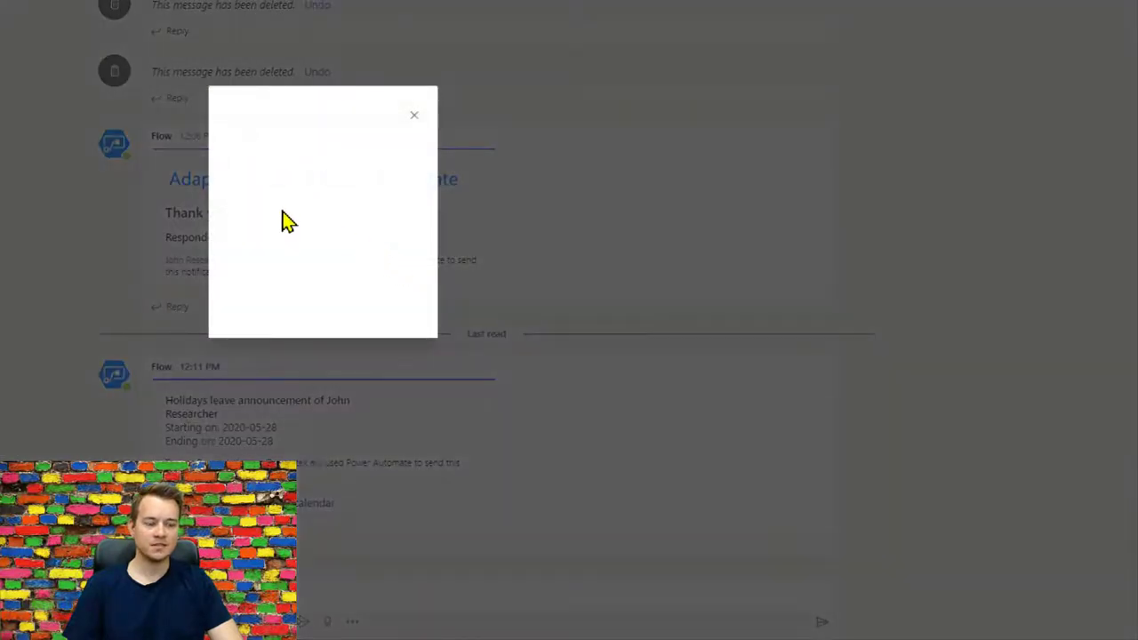
# - Choose Report for the message, enter the justification "It offends me." and submit the card
pyautogui.click(295, 222)
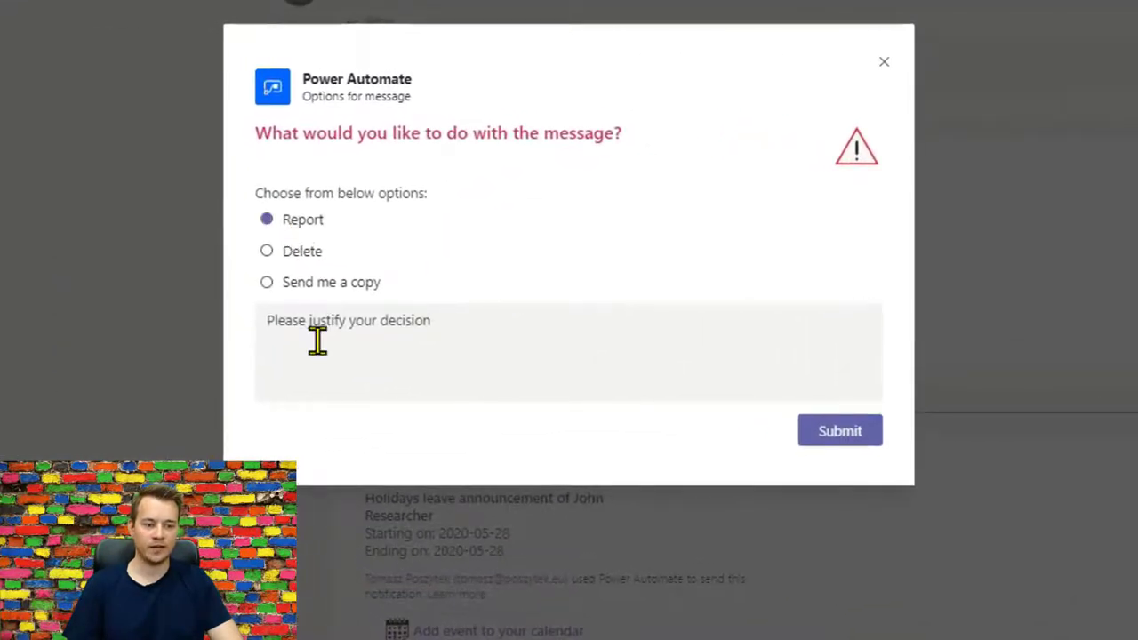
pyautogui.click(318, 340)
pyautogui.write('It')
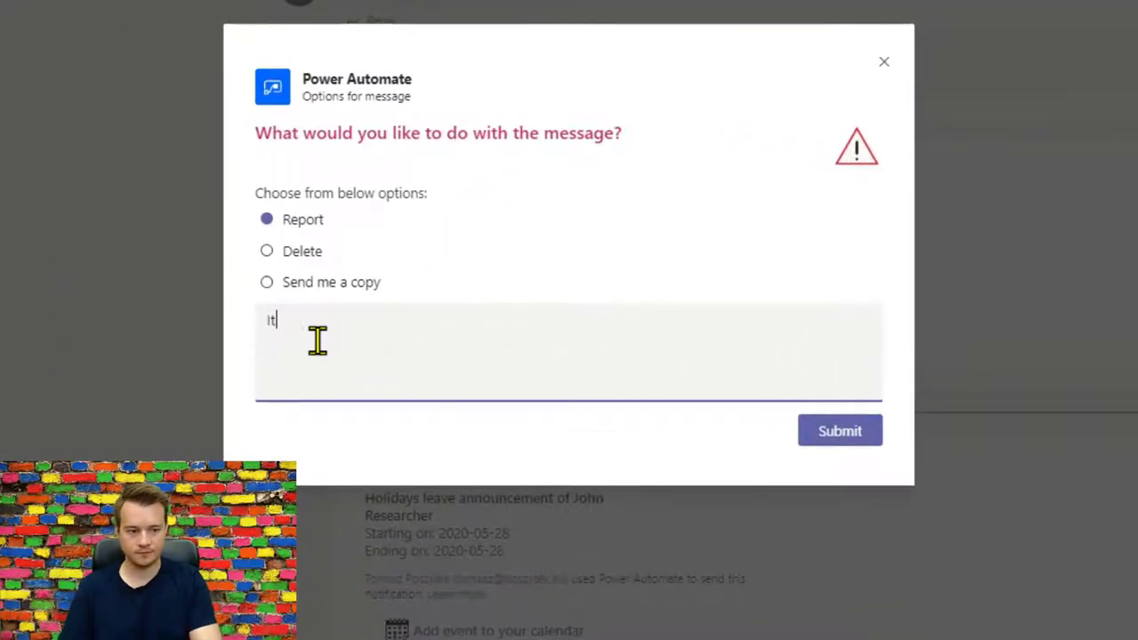
pyautogui.write(' offends me.')
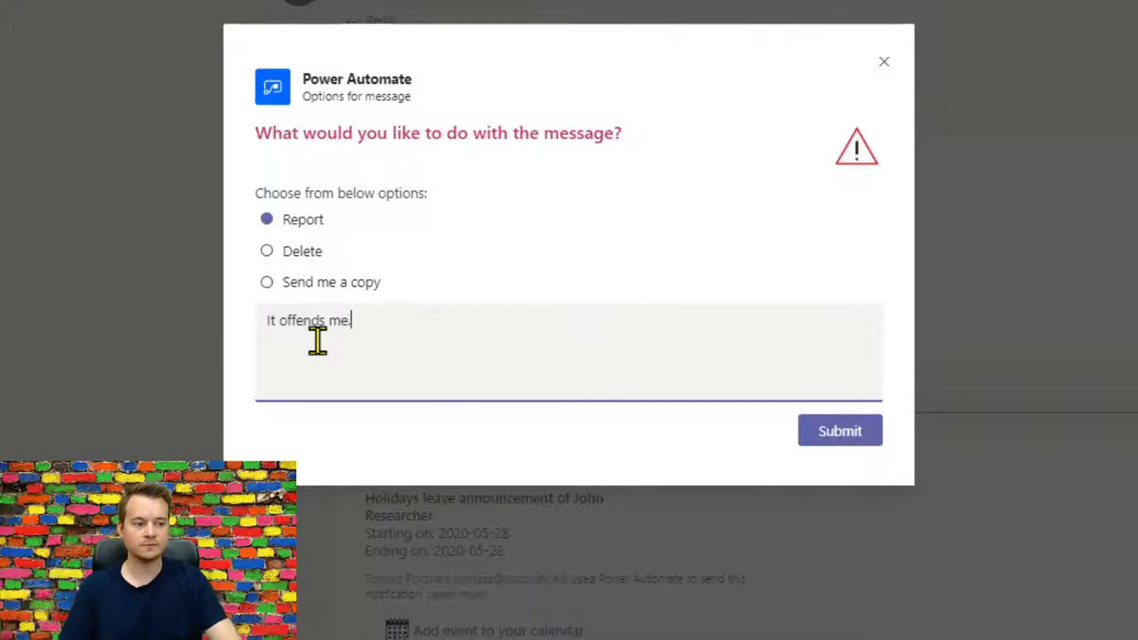
pyautogui.click(809, 436)
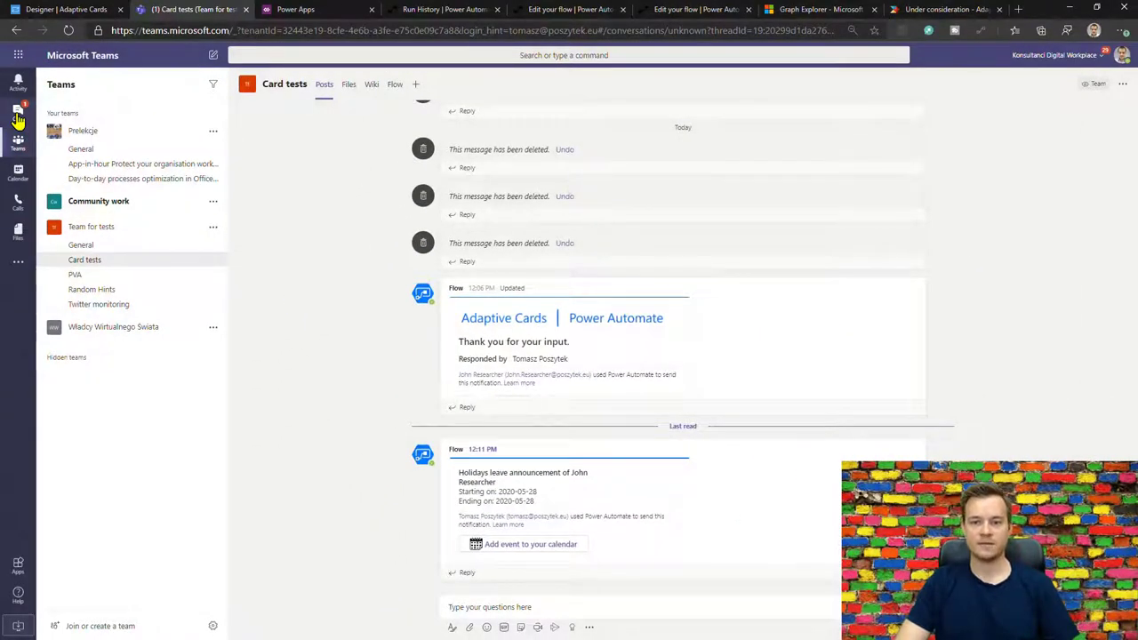
# - Open the Flow chat and examine the reporter, comments and message details on the "Reported message" card
pyautogui.click(18, 116)
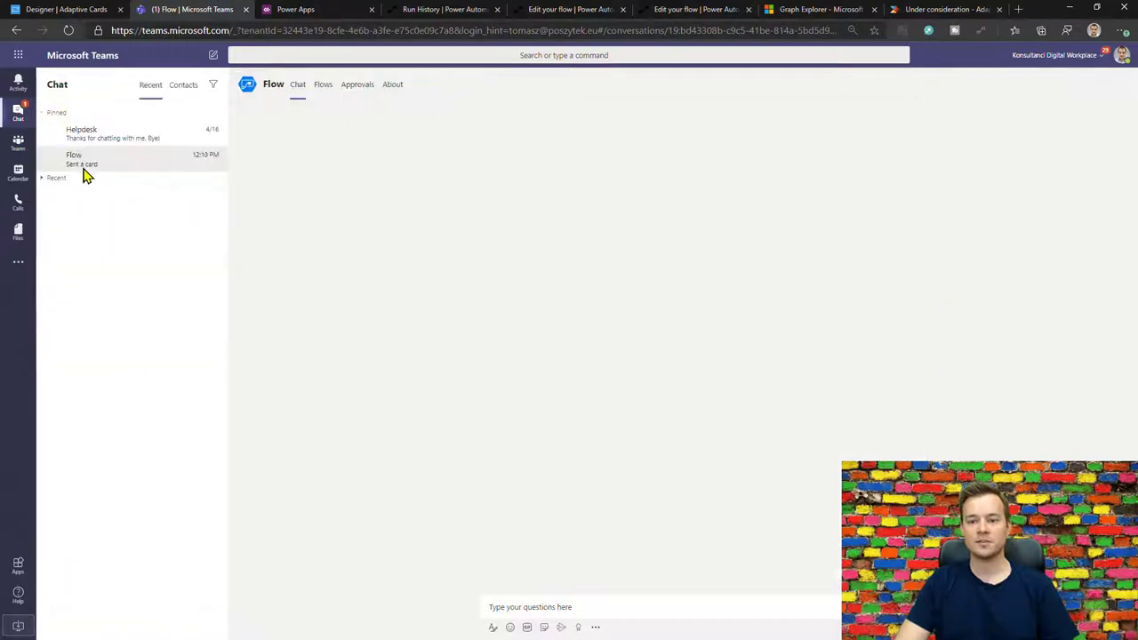
pyautogui.click(84, 163)
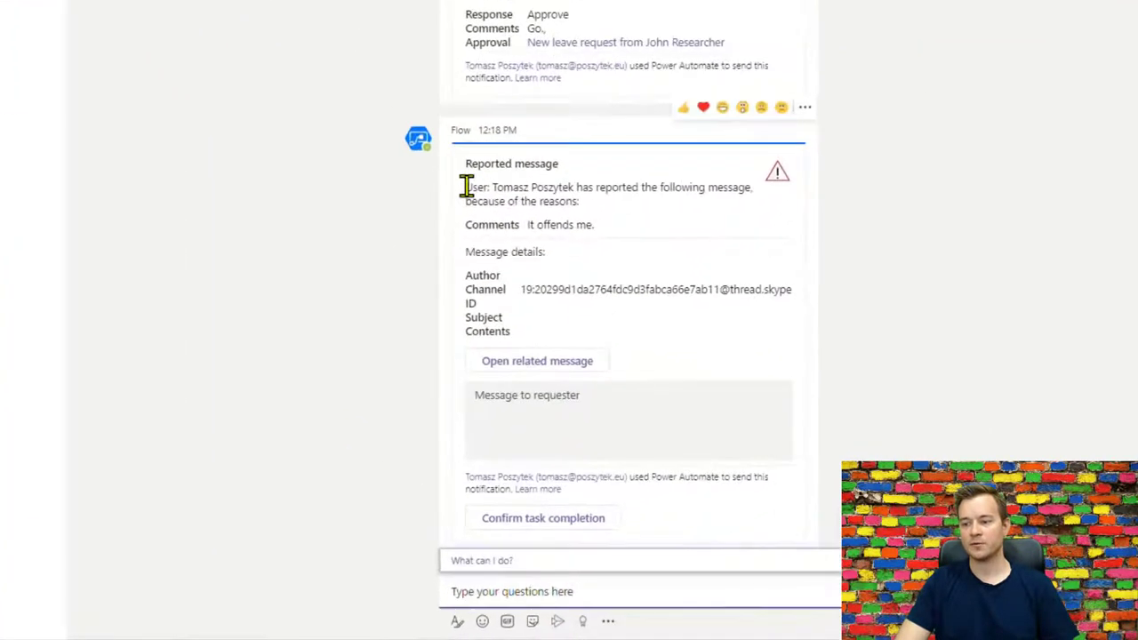
pyautogui.moveTo(466, 187); pyautogui.dragTo(571, 187)
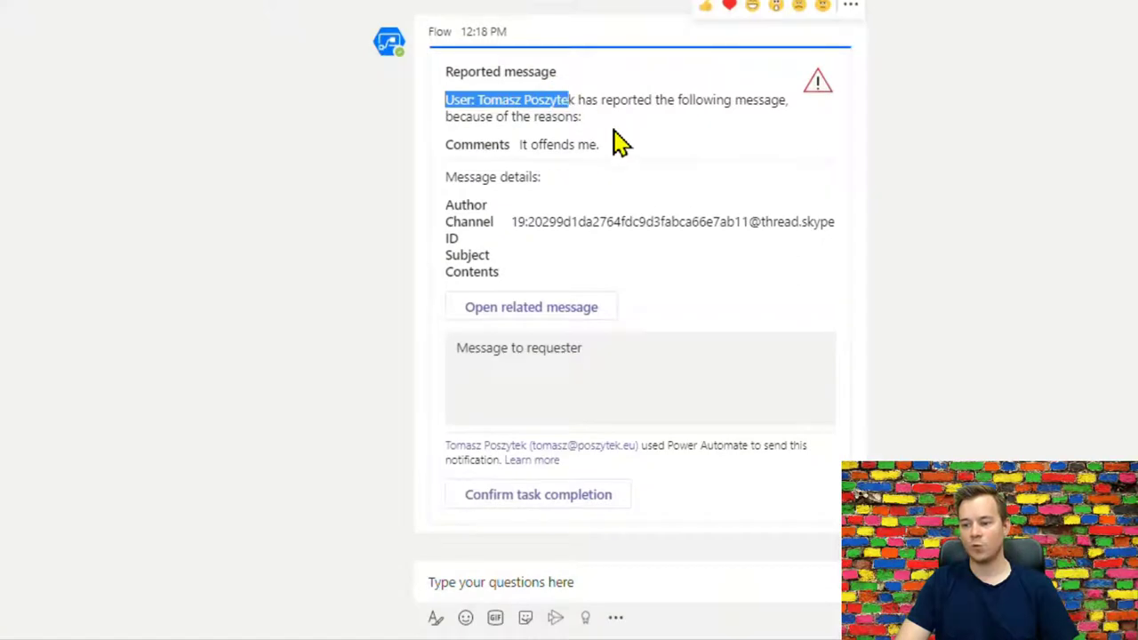
pyautogui.moveTo(620, 142); pyautogui.dragTo(545, 148)
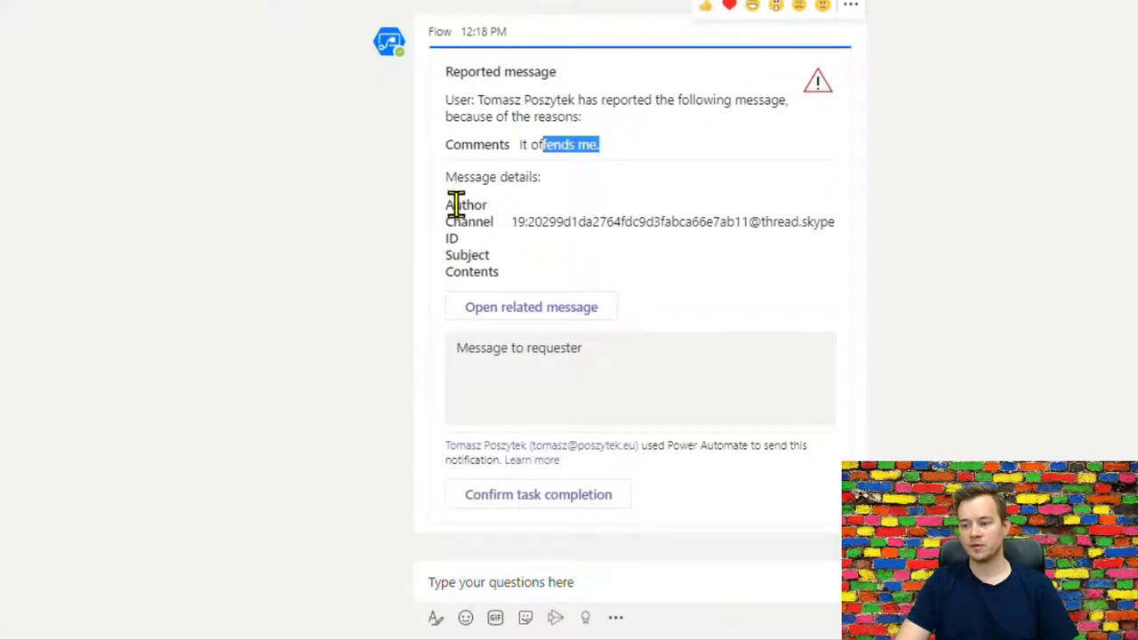
pyautogui.moveTo(454, 205); pyautogui.dragTo(590, 196)
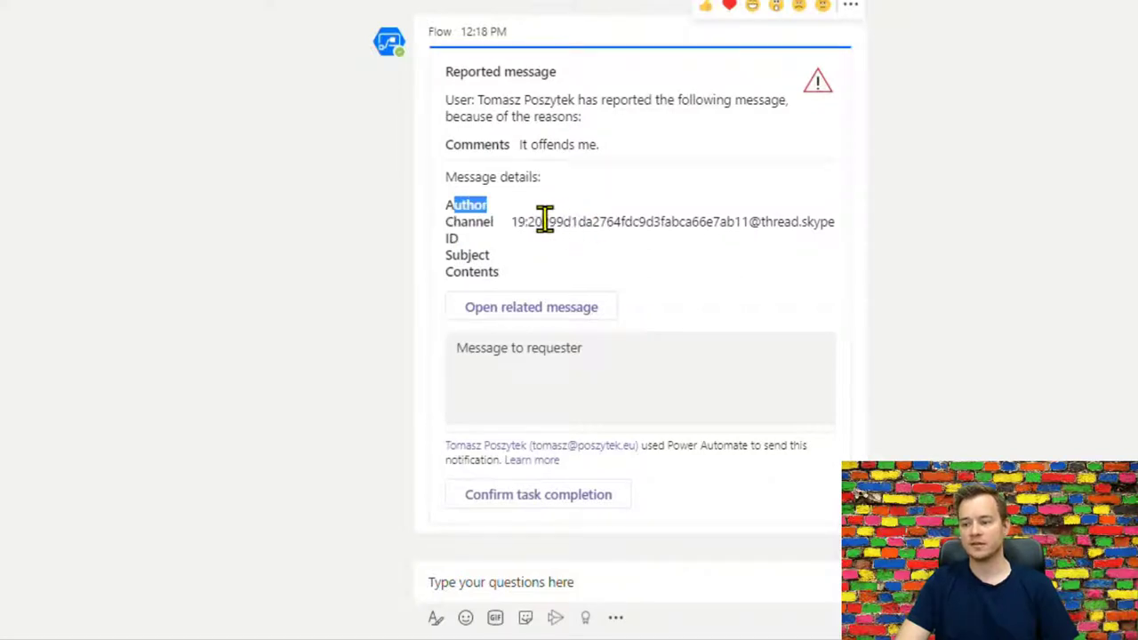
# - Inspect the channel ID in the "Reported message" card's details and open the related message
pyautogui.moveTo(525, 222); pyautogui.dragTo(767, 224)
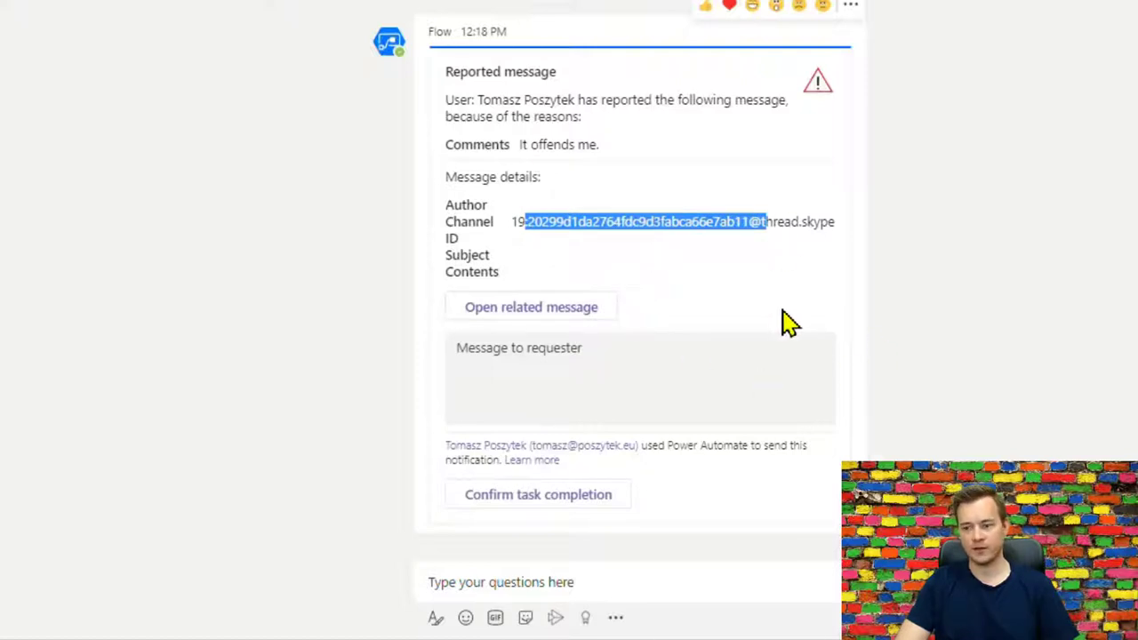
pyautogui.click(553, 309)
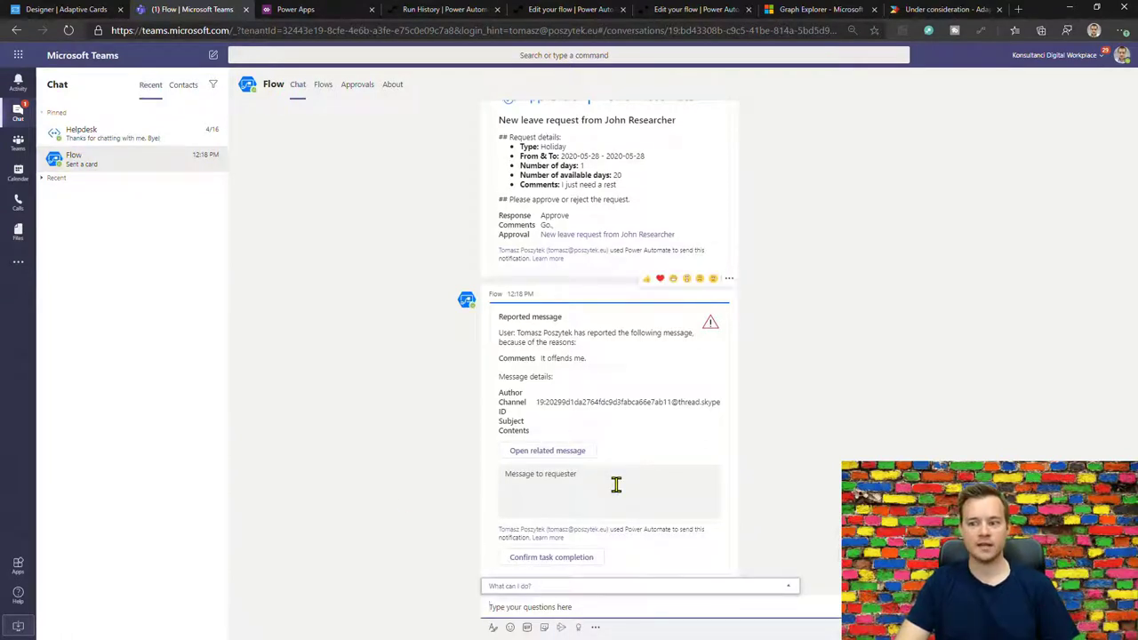
# - Enter "Thanks. Handled." as the message to the requester on the "Reported message" card and confirm task completion
pyautogui.click(616, 484)
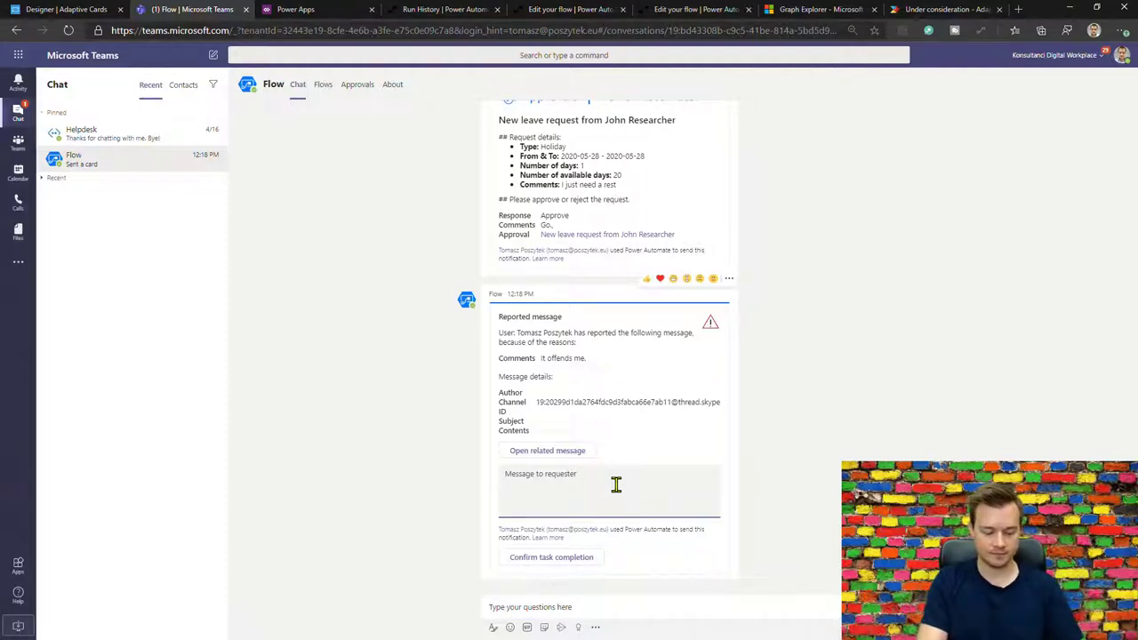
pyautogui.write('Thanks. Ha')
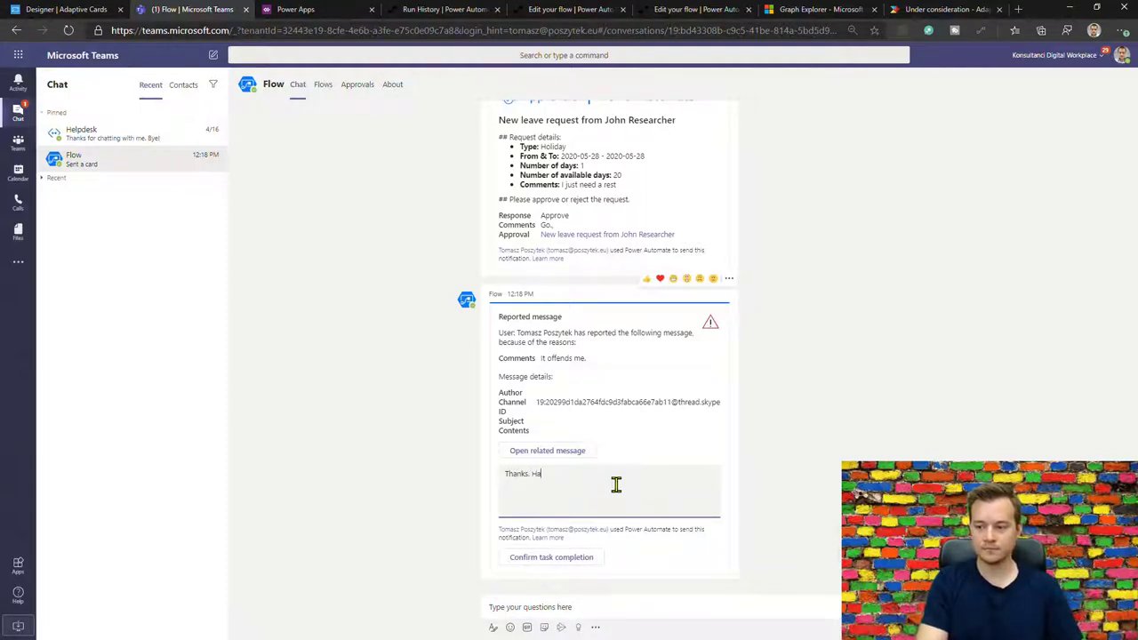
pyautogui.write('ndled.')
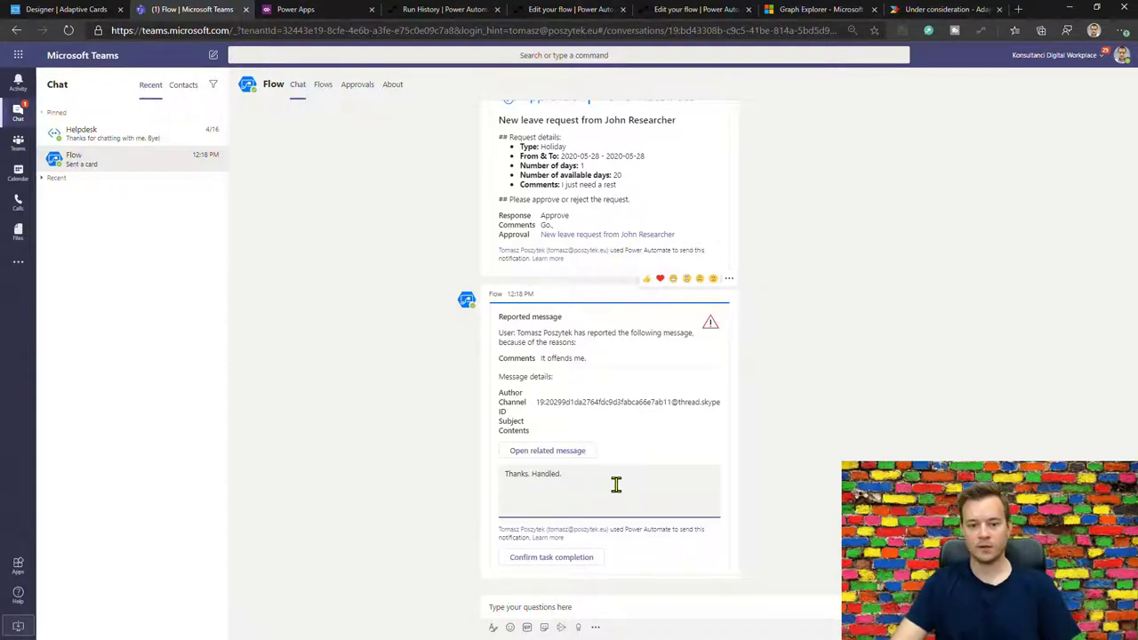
pyautogui.click(578, 557)
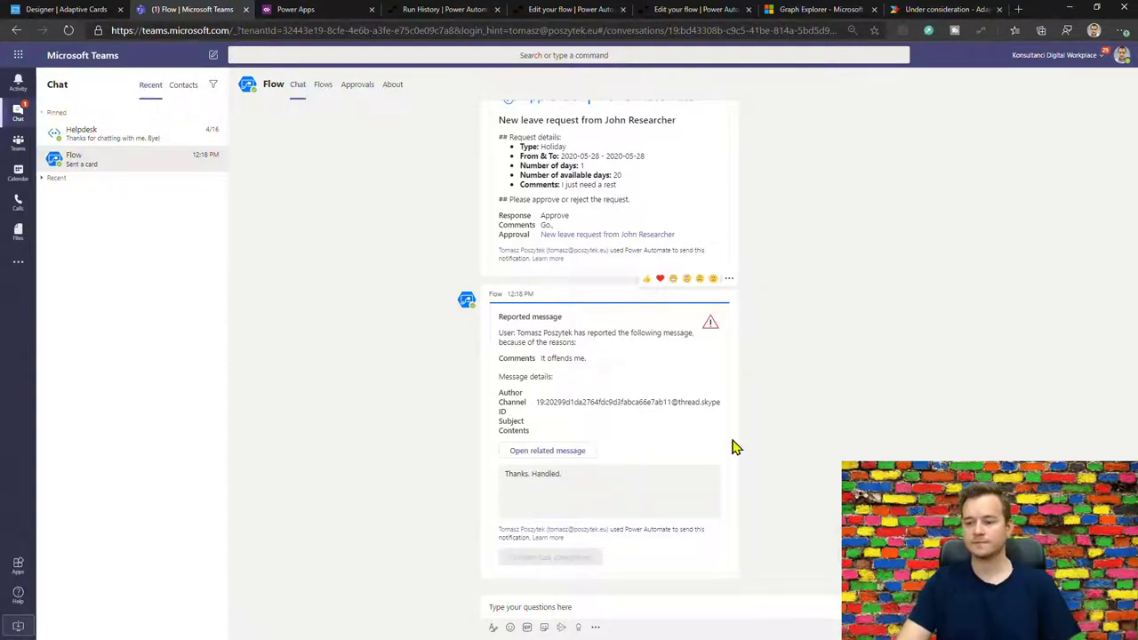